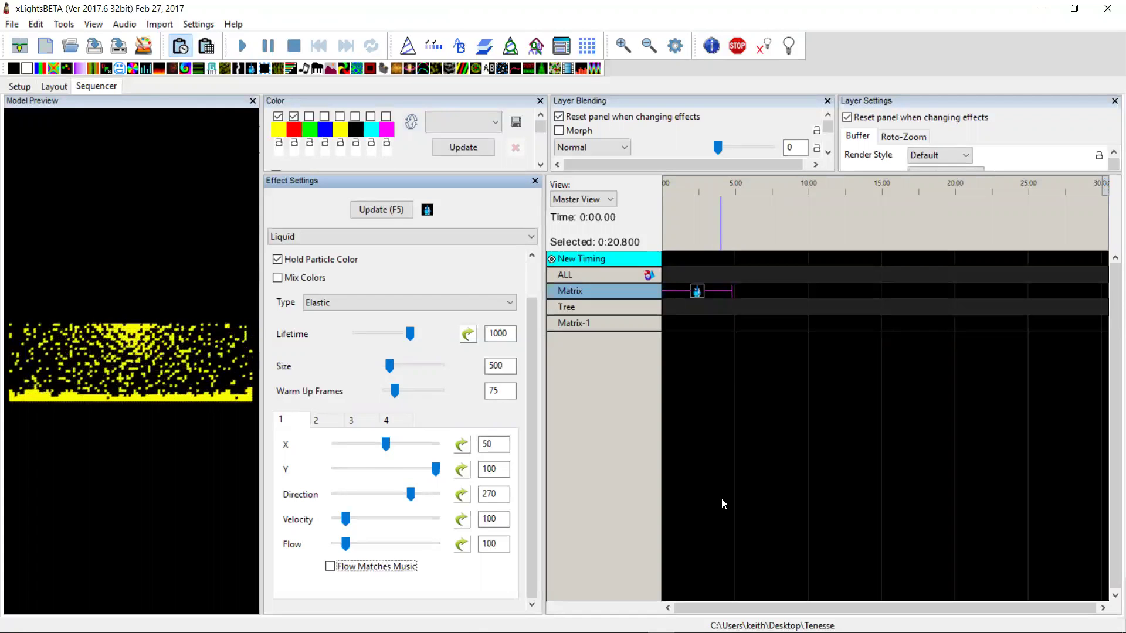
Open animation.xml, discarding the current sequence's changes, and select the first Matrix Liquid effect.
left_click_drag(534, 409, 531, 361)
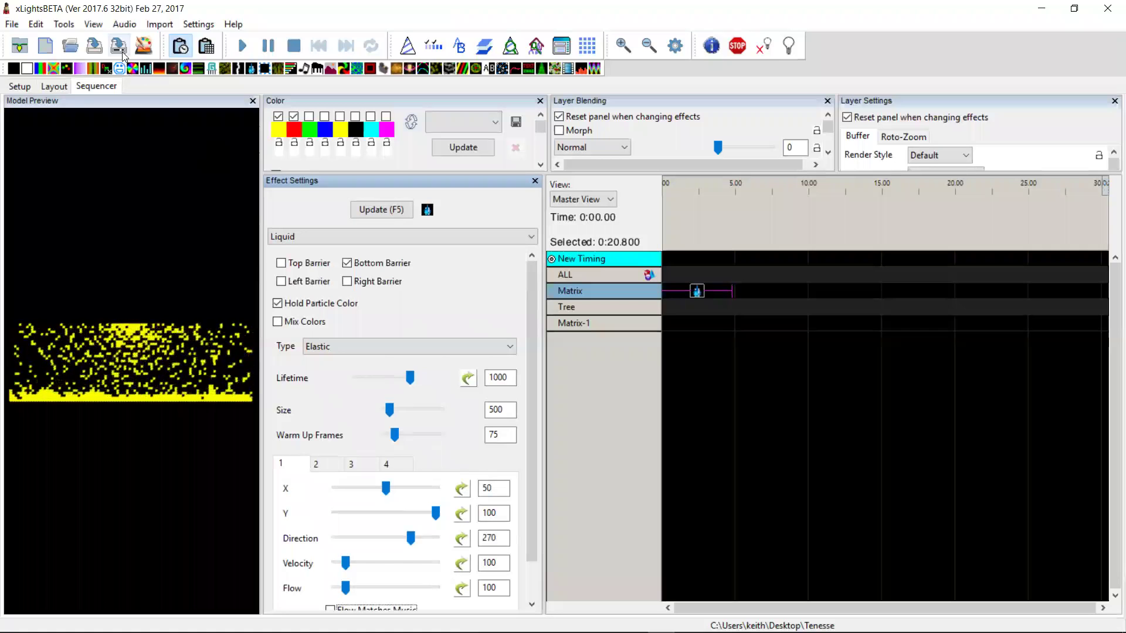
left_click(71, 45)
double_click(184, 151)
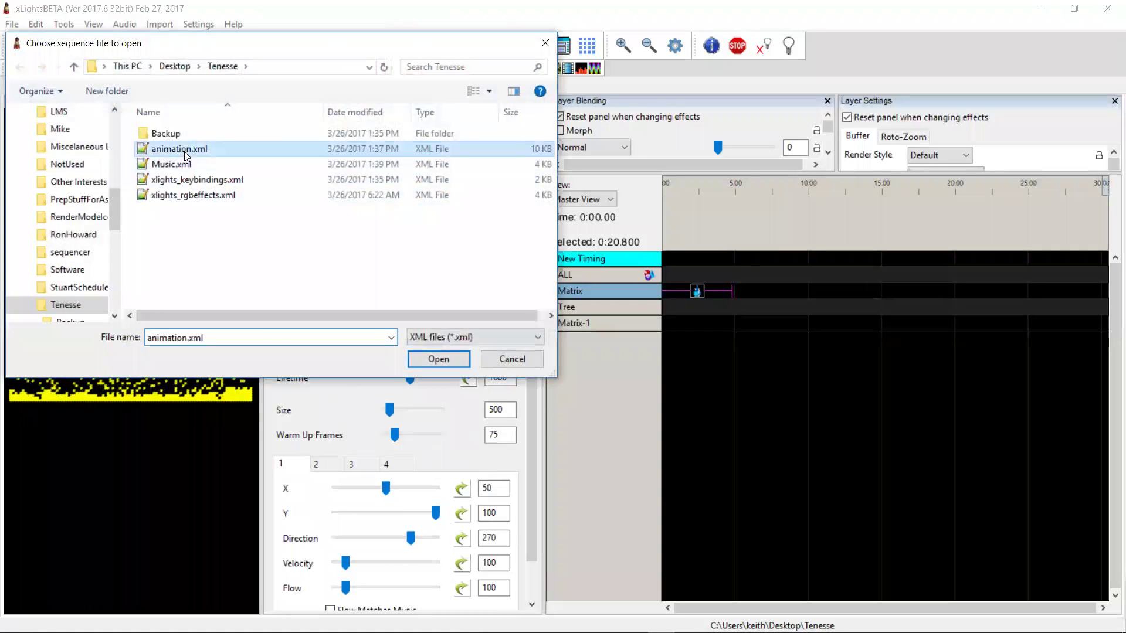
left_click(561, 359)
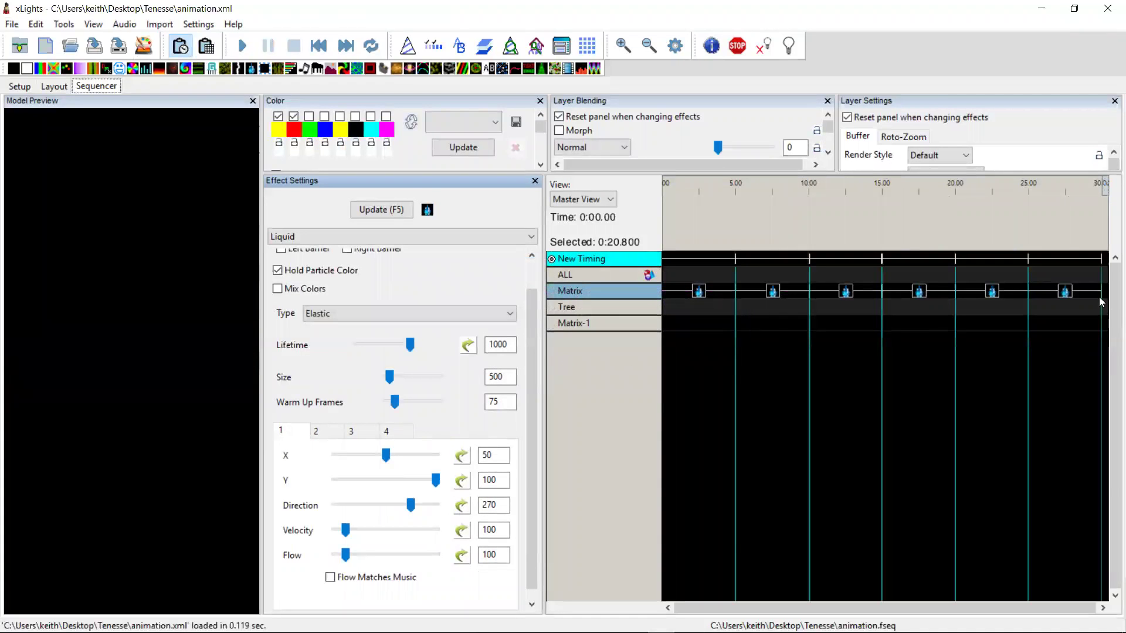
left_click(701, 297)
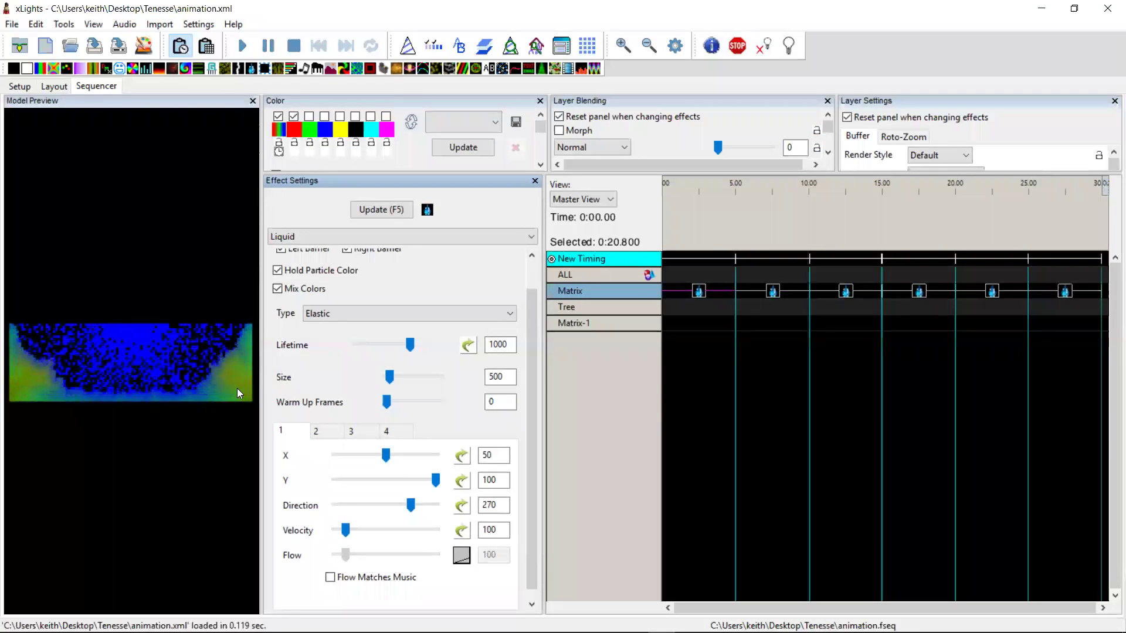
Inspect the second and third Matrix Liquid effects, ending on the magenta-yellow spray at direction 300.
left_click(773, 292)
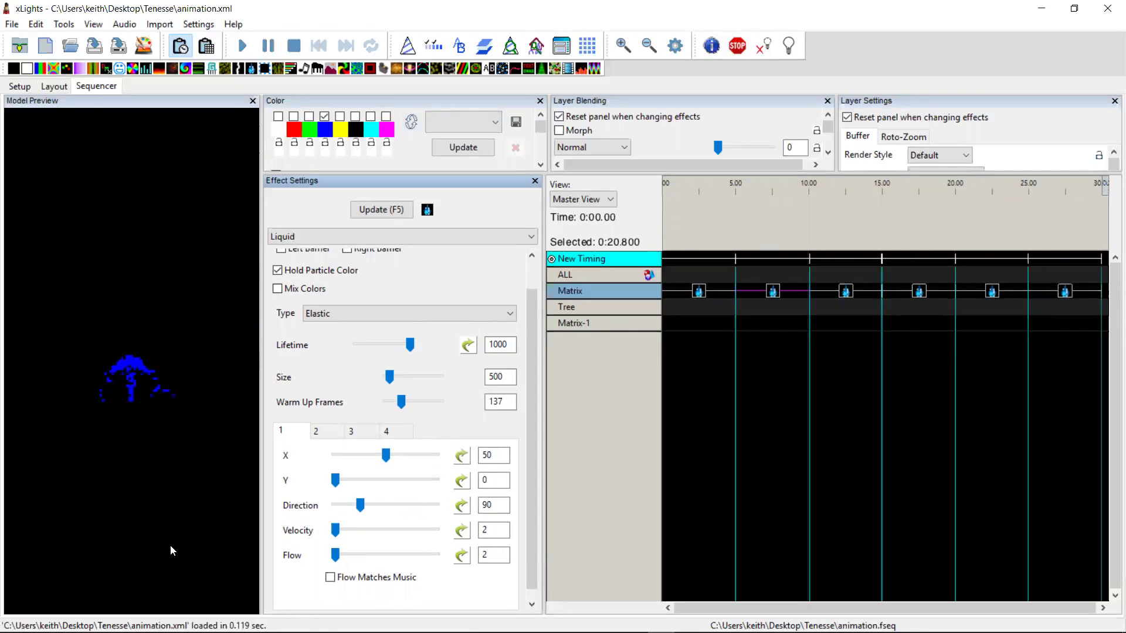
left_click(851, 299)
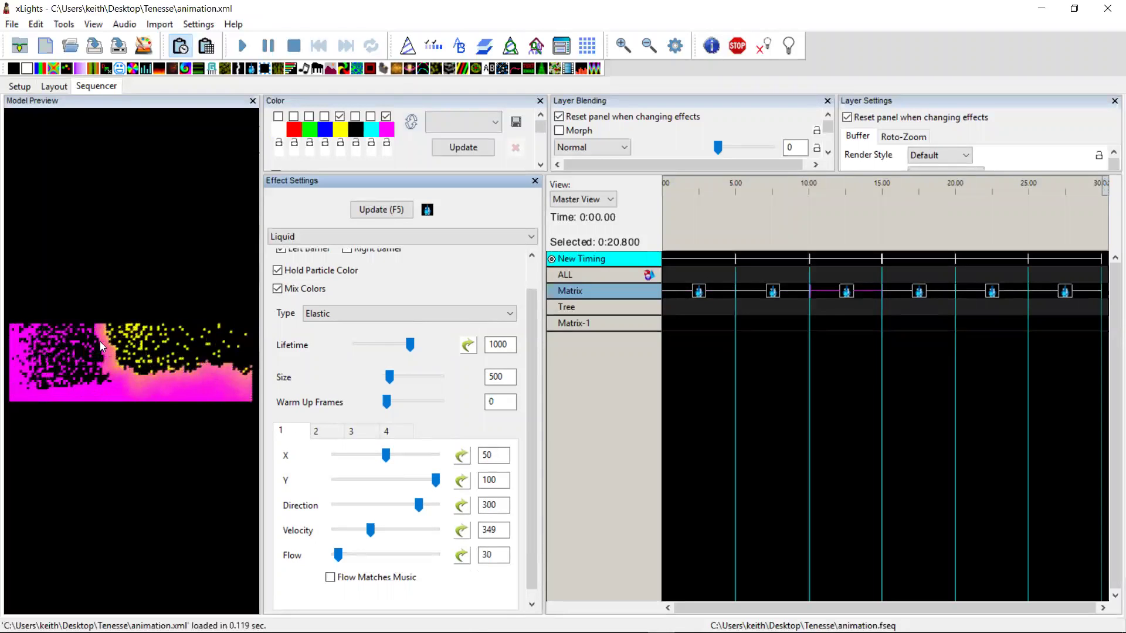
Preview the rainbow Liquid effect and the last two Matrix examples, ending on the red-blue fountain.
left_click(922, 297)
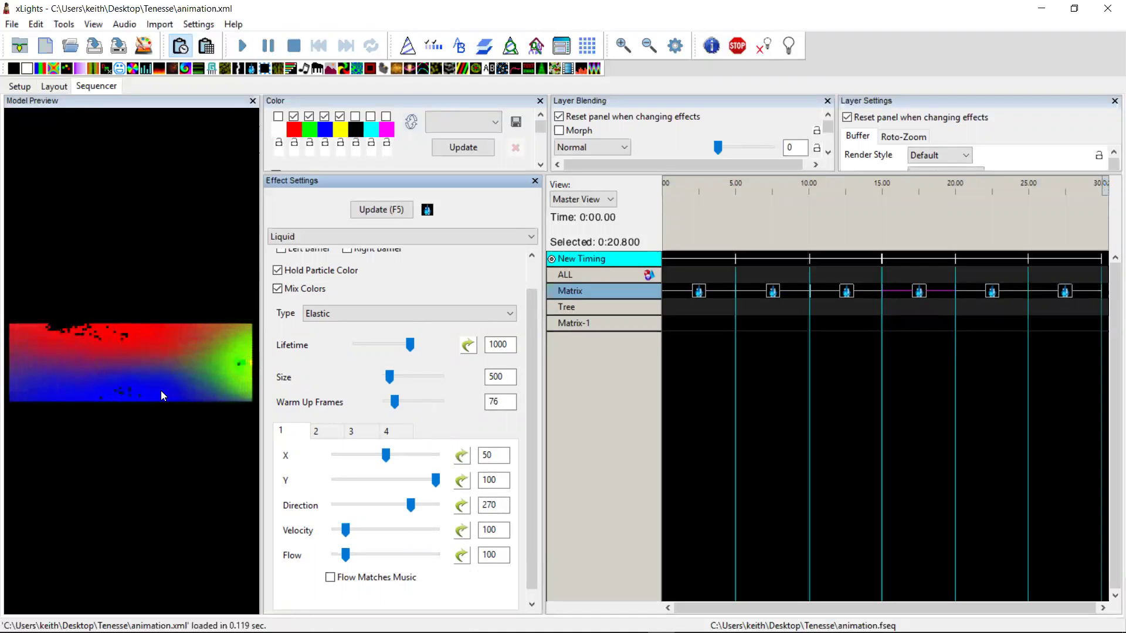
left_click(993, 296)
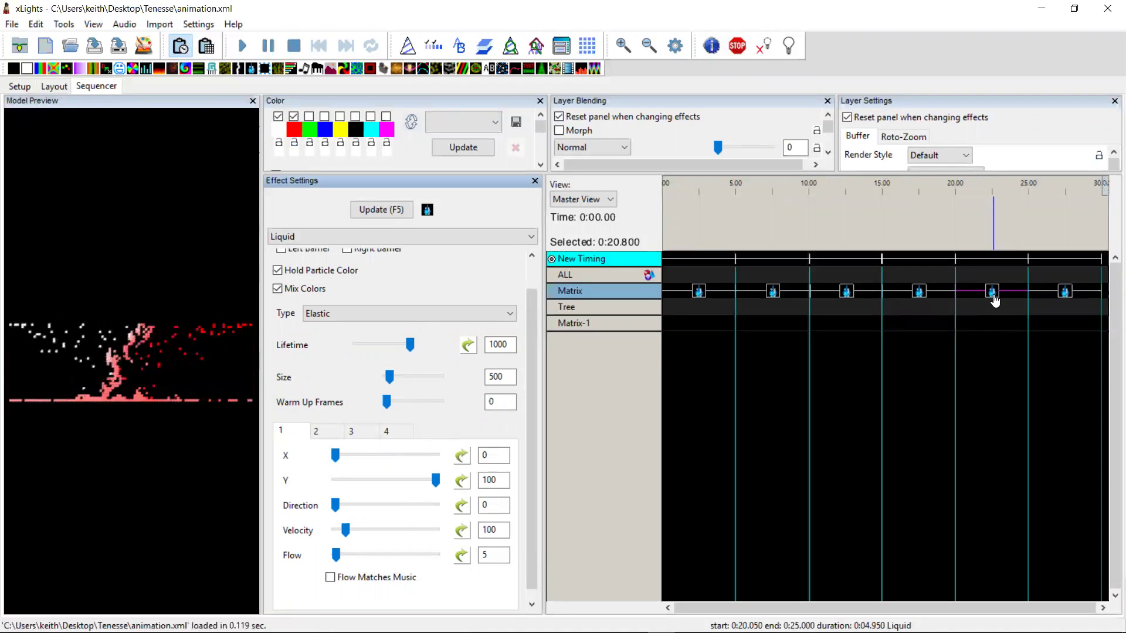
left_click(1064, 293)
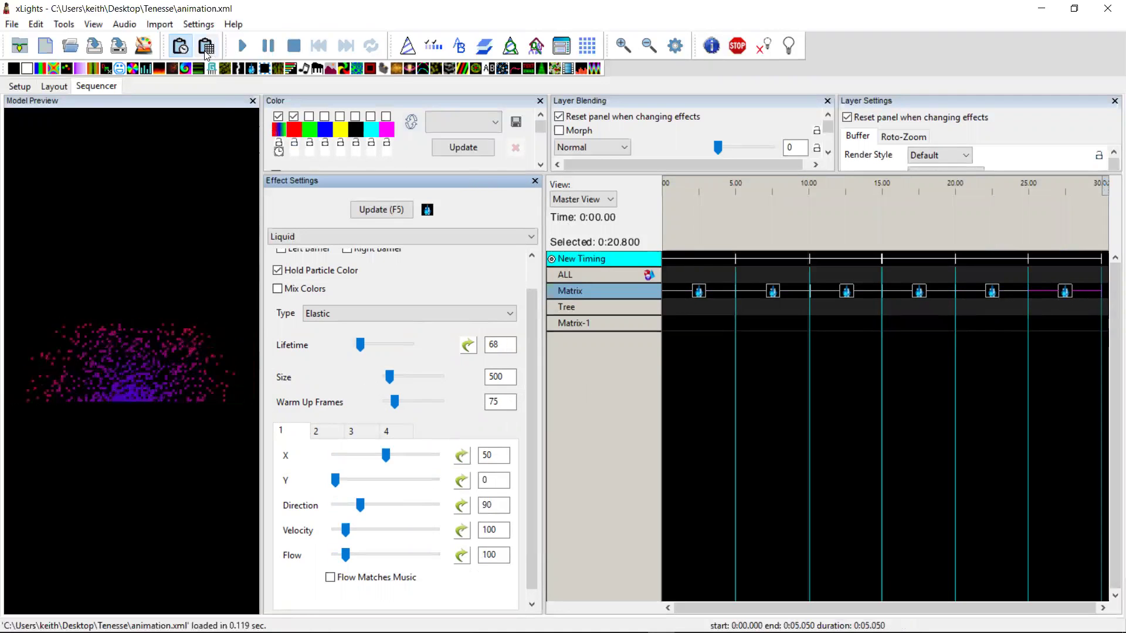
Open Music.xml, discarding changes to the previous sequence.
left_click(100, 52)
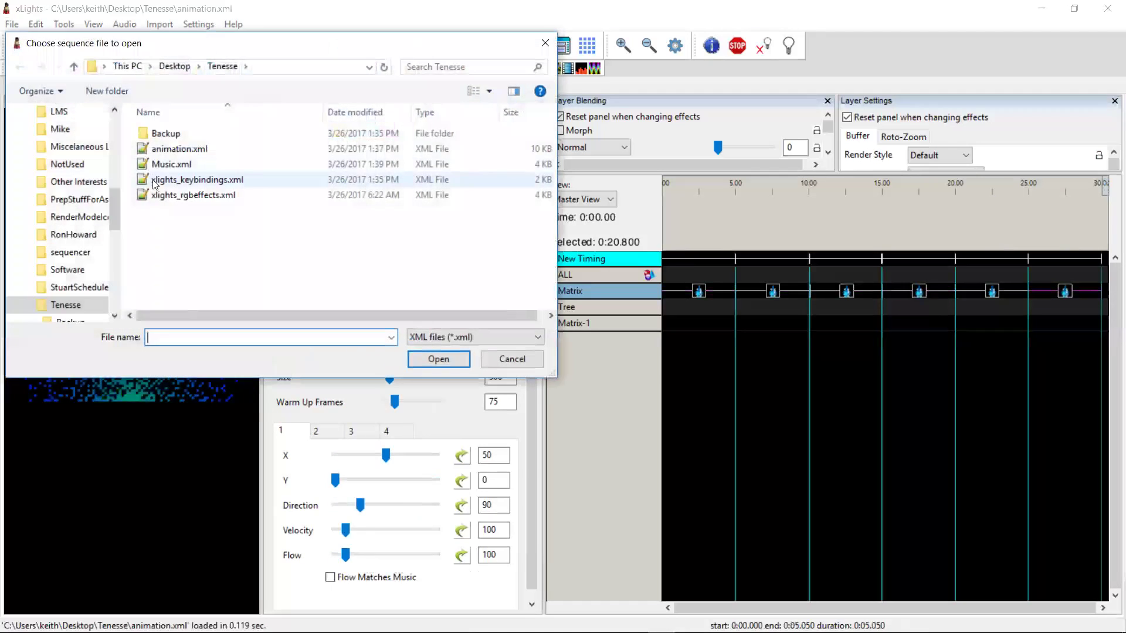
double_click(156, 168)
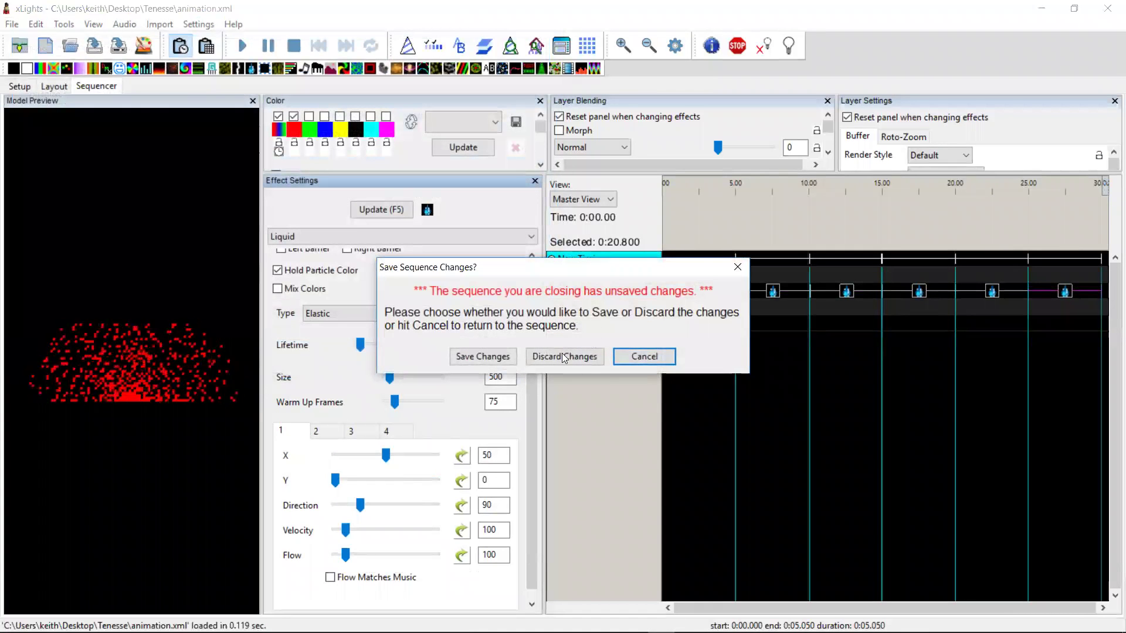
left_click(540, 358)
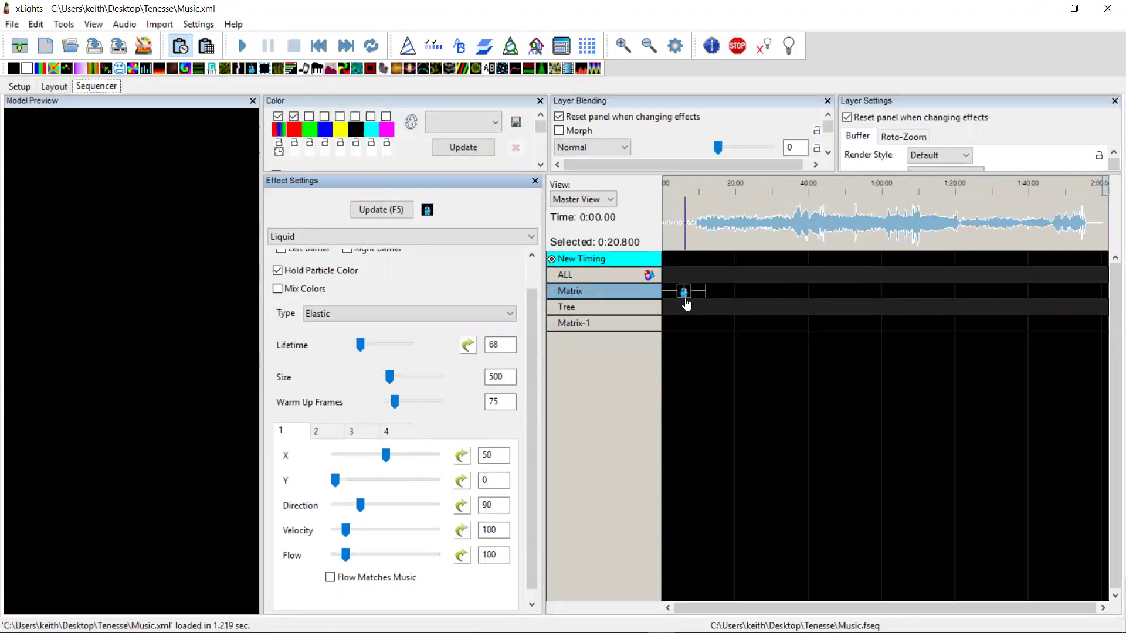
Select the Matrix Liquid effect's 0–12 s span and stop playback.
left_click(685, 293)
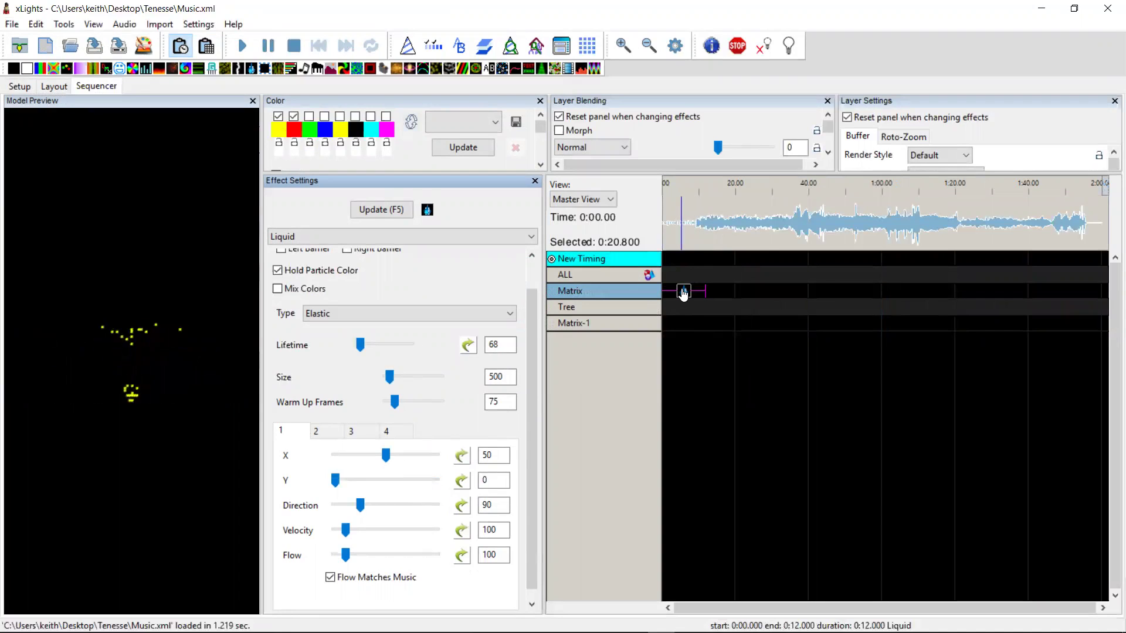
left_click(683, 293)
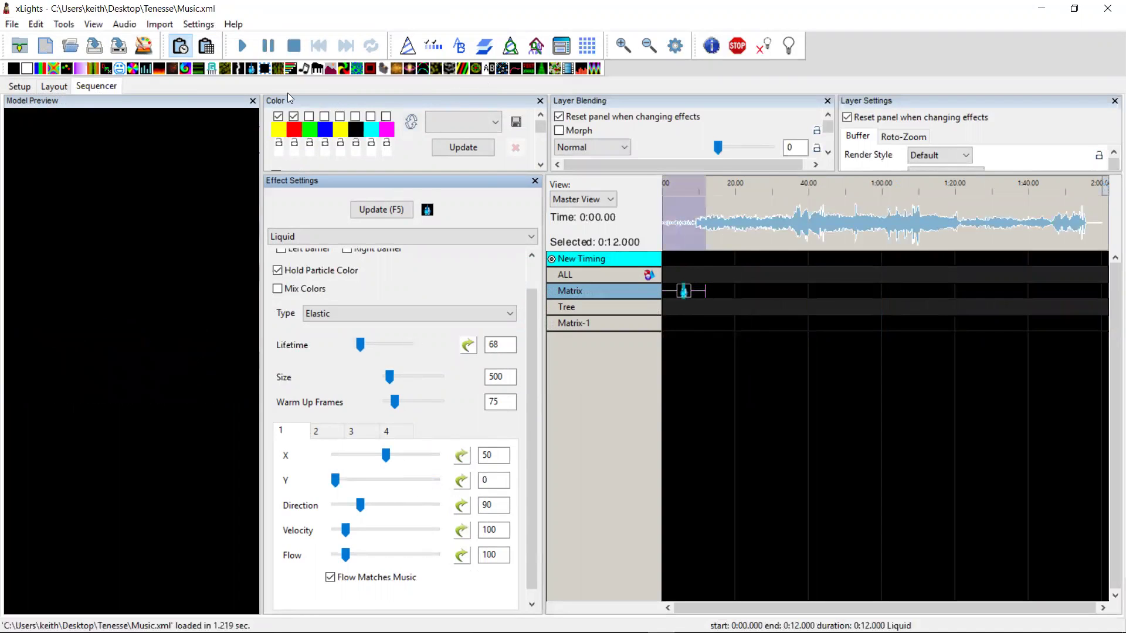
left_click(296, 47)
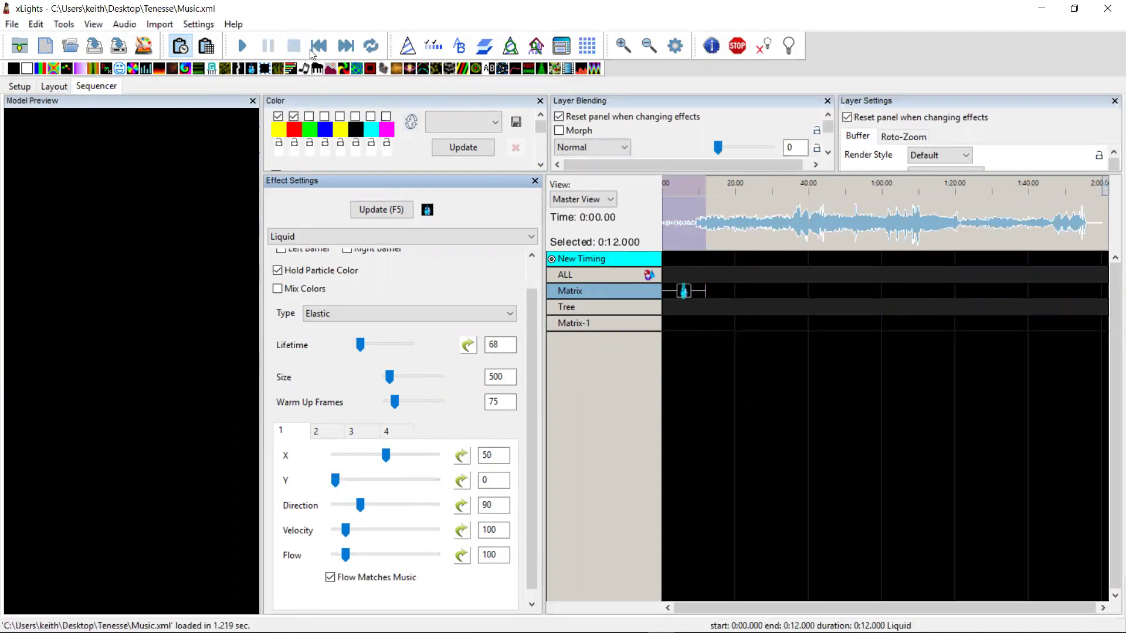
Loop the 0–12 s span so yellow Liquid particles spread across the Matrix preview.
left_click(373, 45)
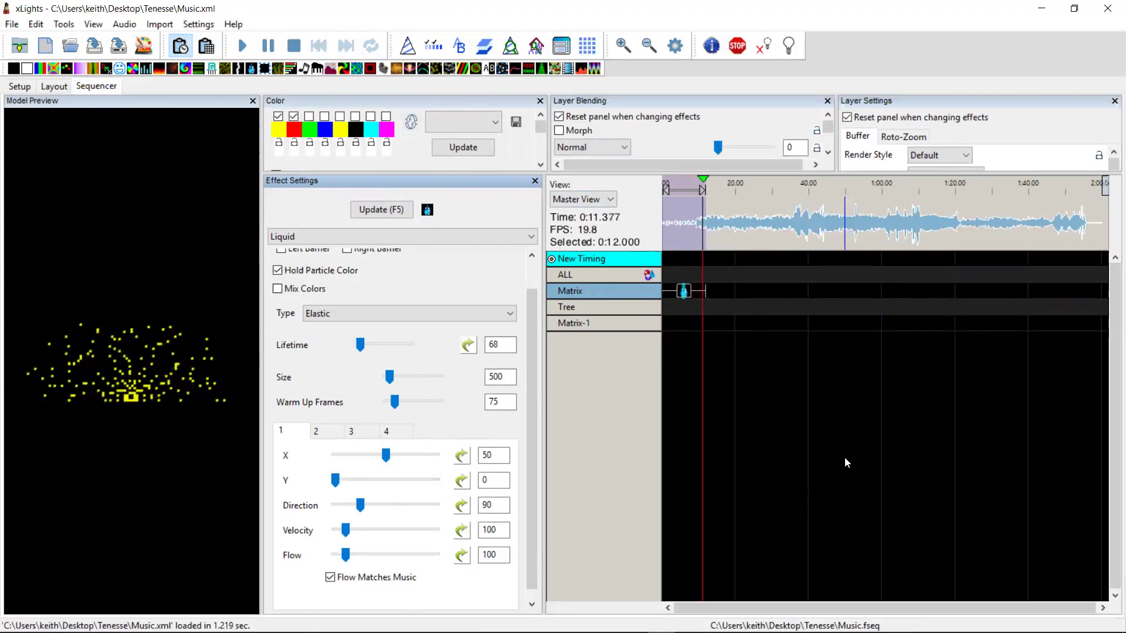
key("alt+Tab")
key("alt+Tab")
key("alt+Tab")
key("alt+Tab")
key("alt+Tab")
key("alt+Tab")
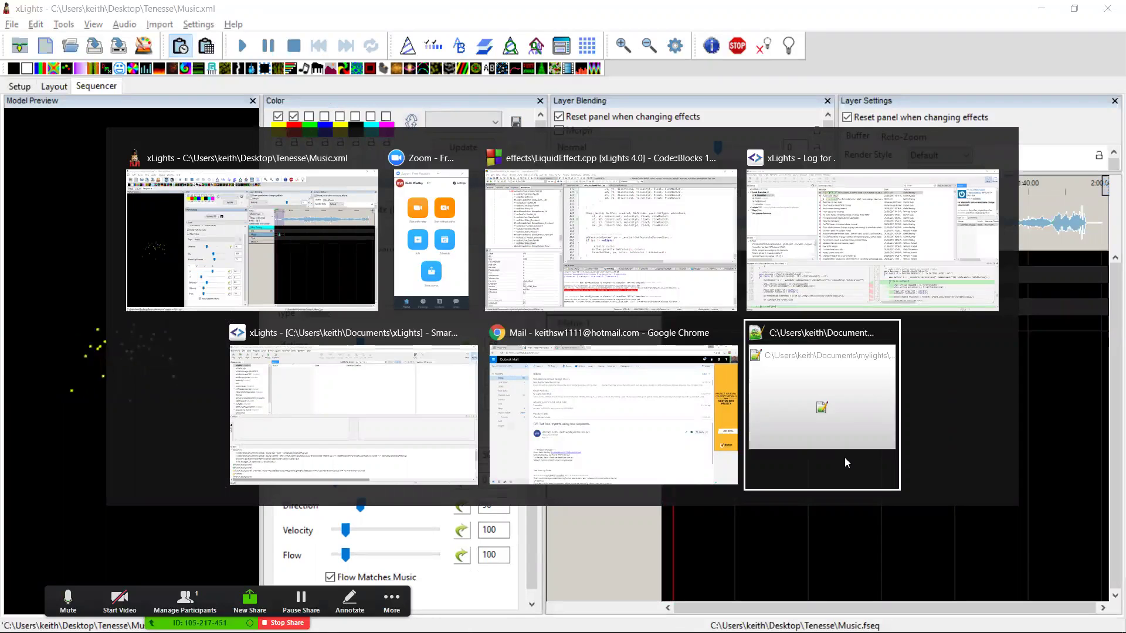
key("alt+Tab")
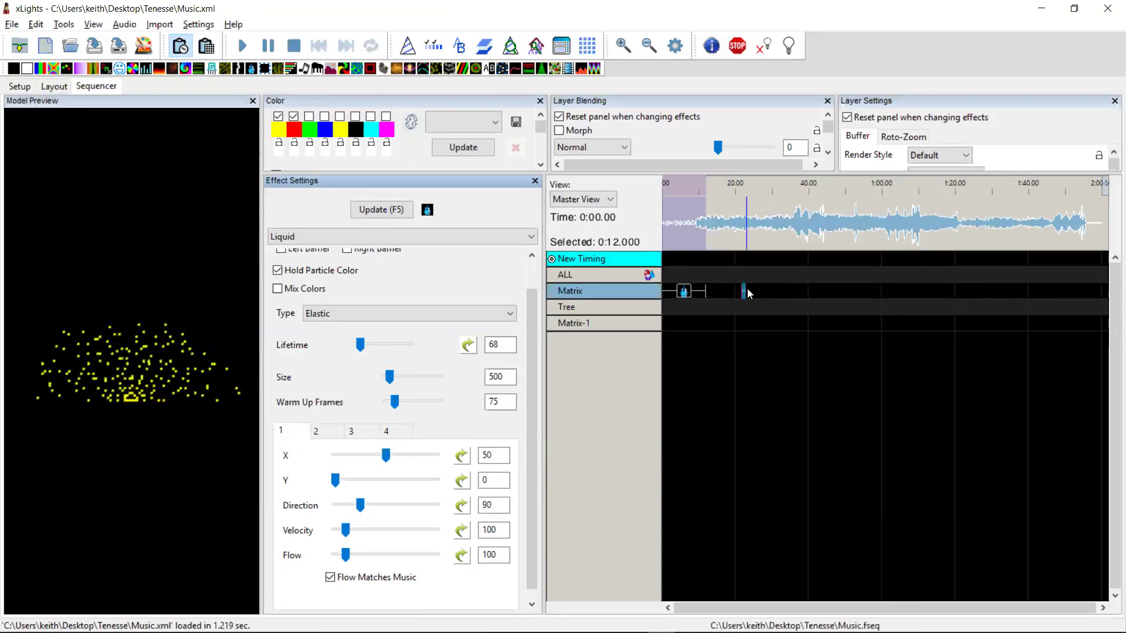
Place a new Liquid effect on the Matrix row spanning about 21.9 to 30.6 s.
left_click_drag(743, 291, 786, 289)
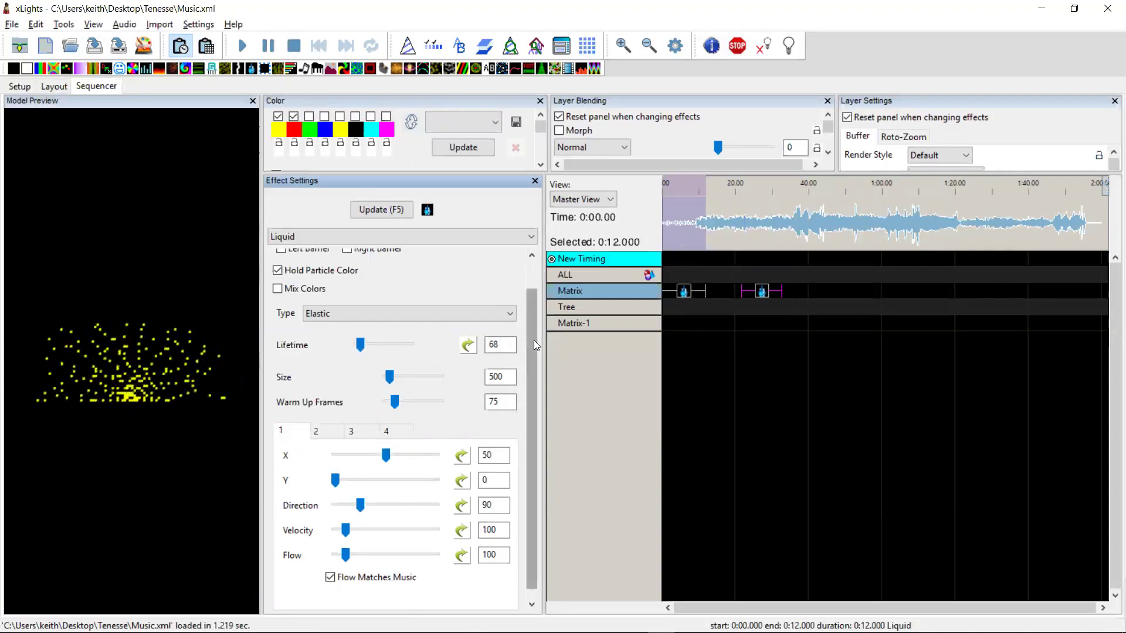
left_click_drag(533, 338, 536, 290)
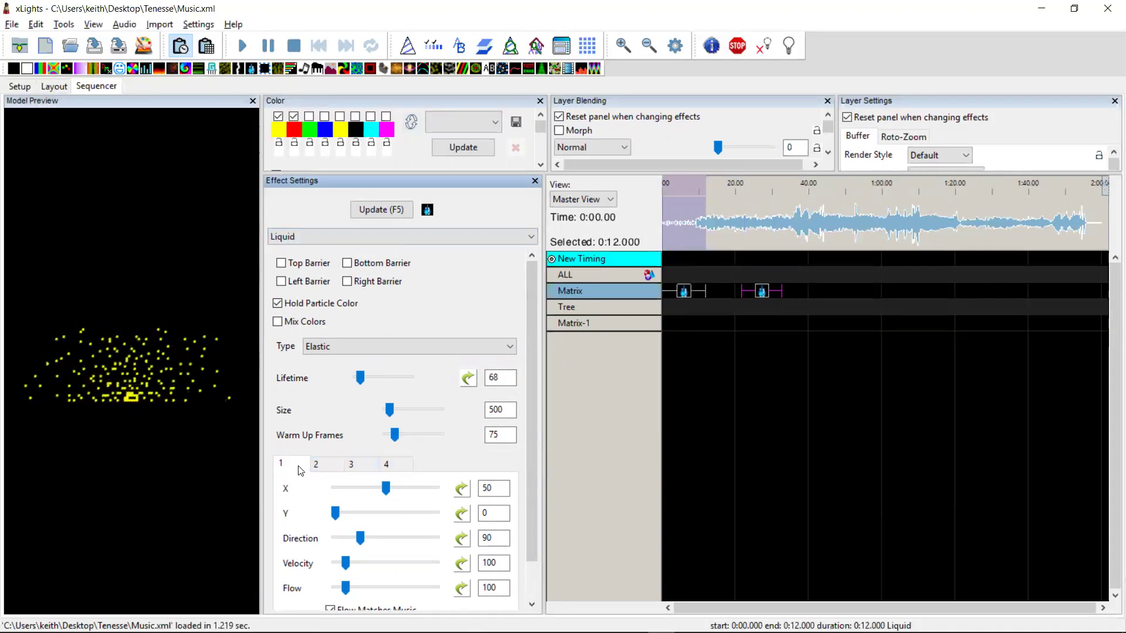
Review emitters 2 and 3, return to emitter 1, and scroll up to the barrier options.
left_click(323, 464)
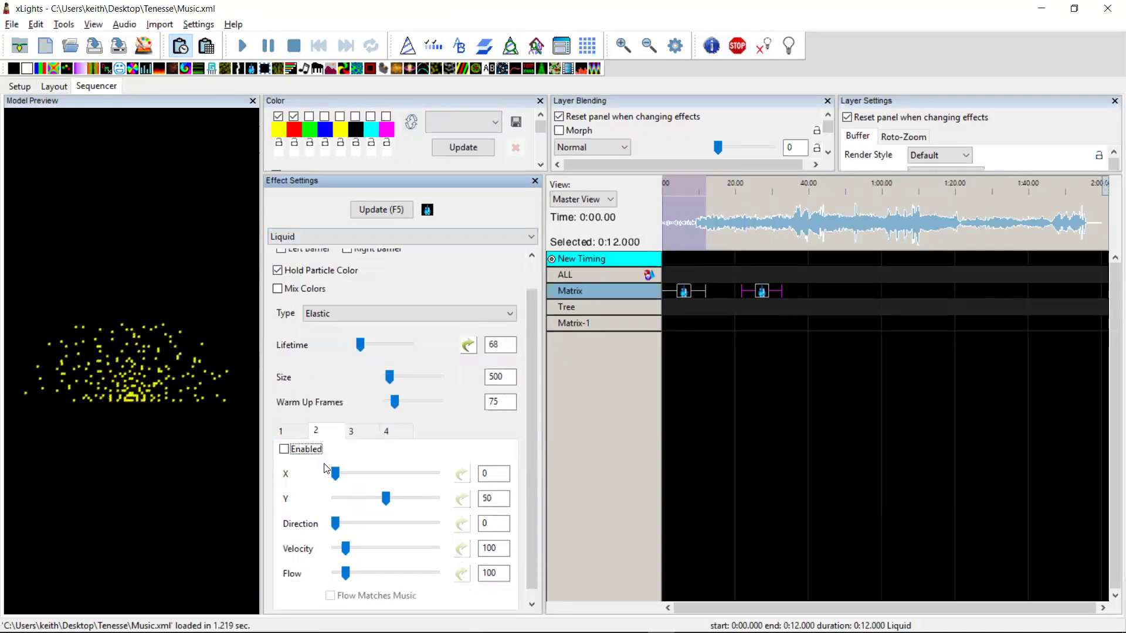
left_click(360, 436)
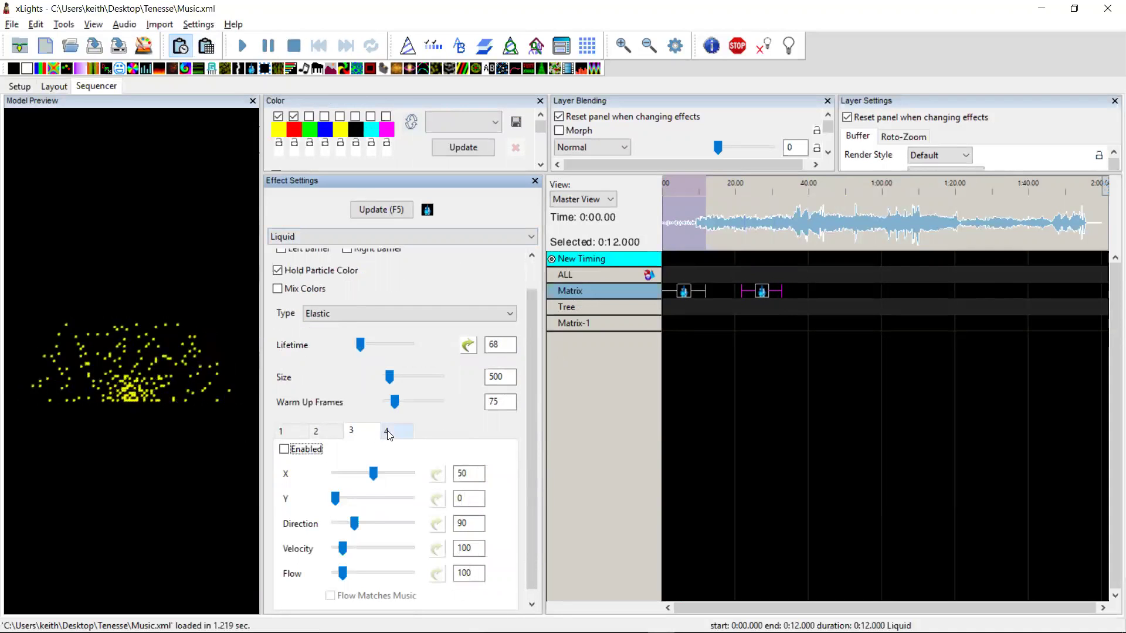
left_click(295, 434)
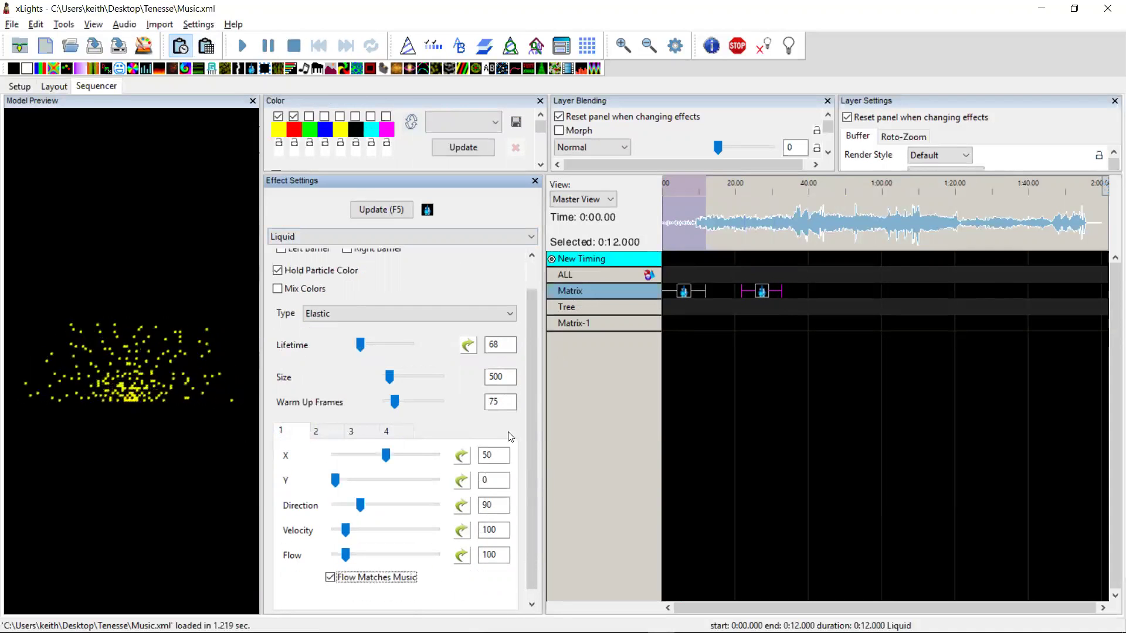
left_click_drag(533, 436, 533, 397)
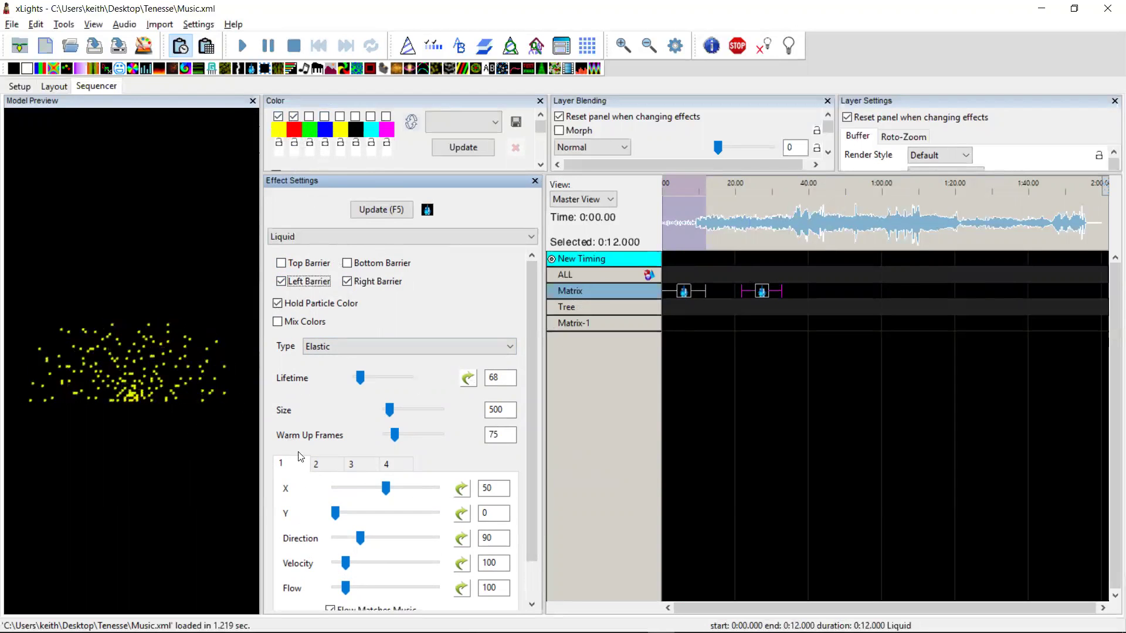
Raise particle lifetime to 1000 and set top, bottom and right barriers, removing the left one.
left_click_drag(530, 513, 531, 545)
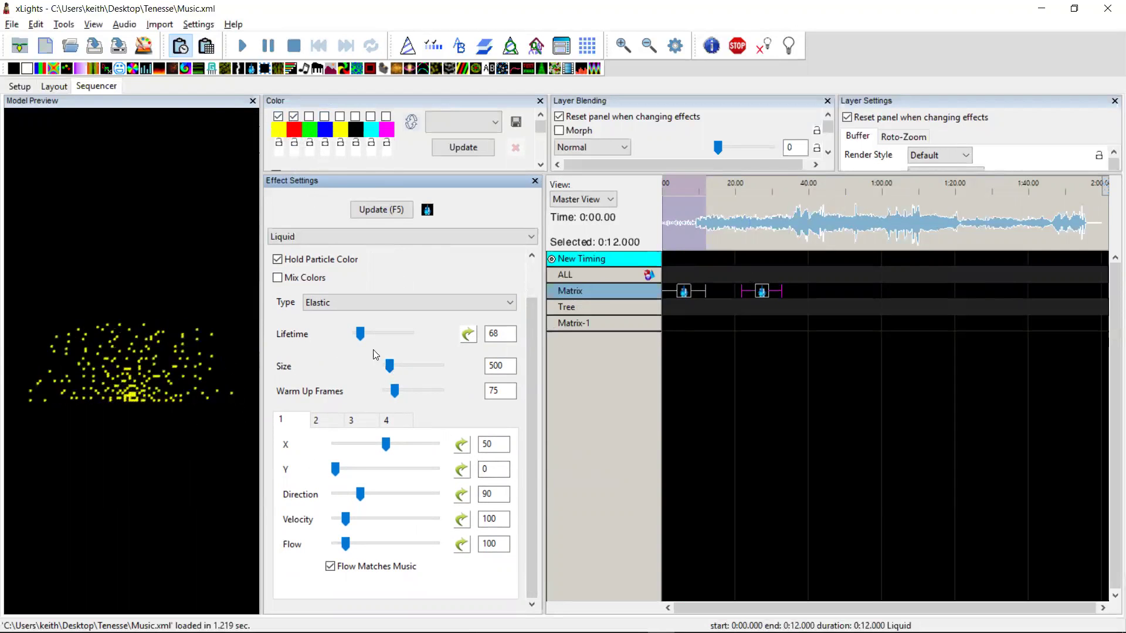
left_click(366, 334)
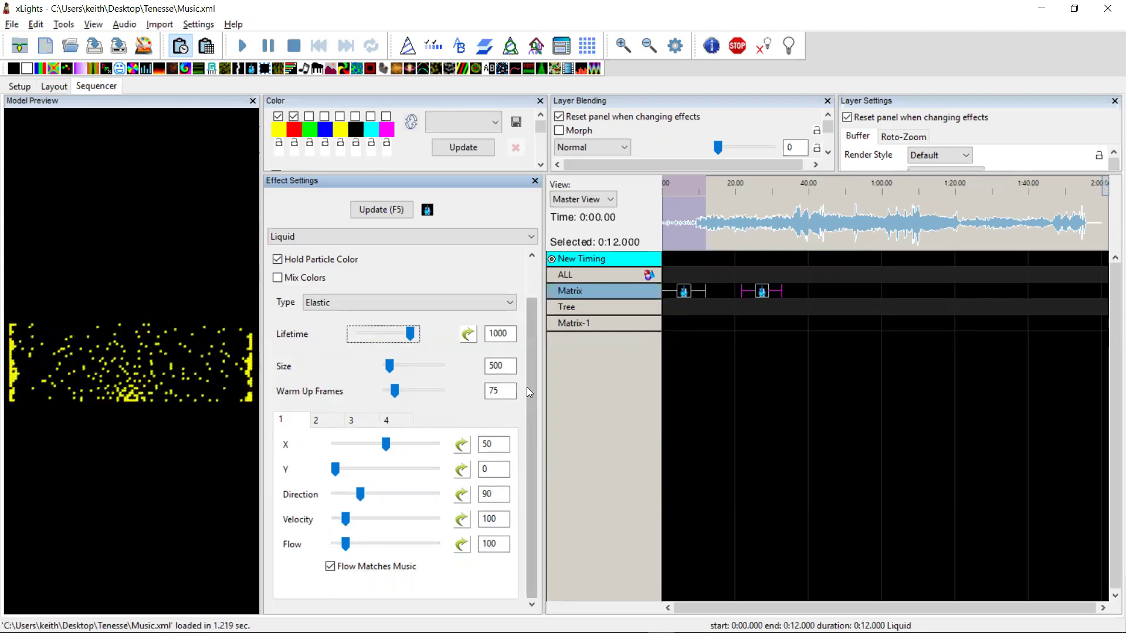
left_click_drag(527, 387, 530, 344)
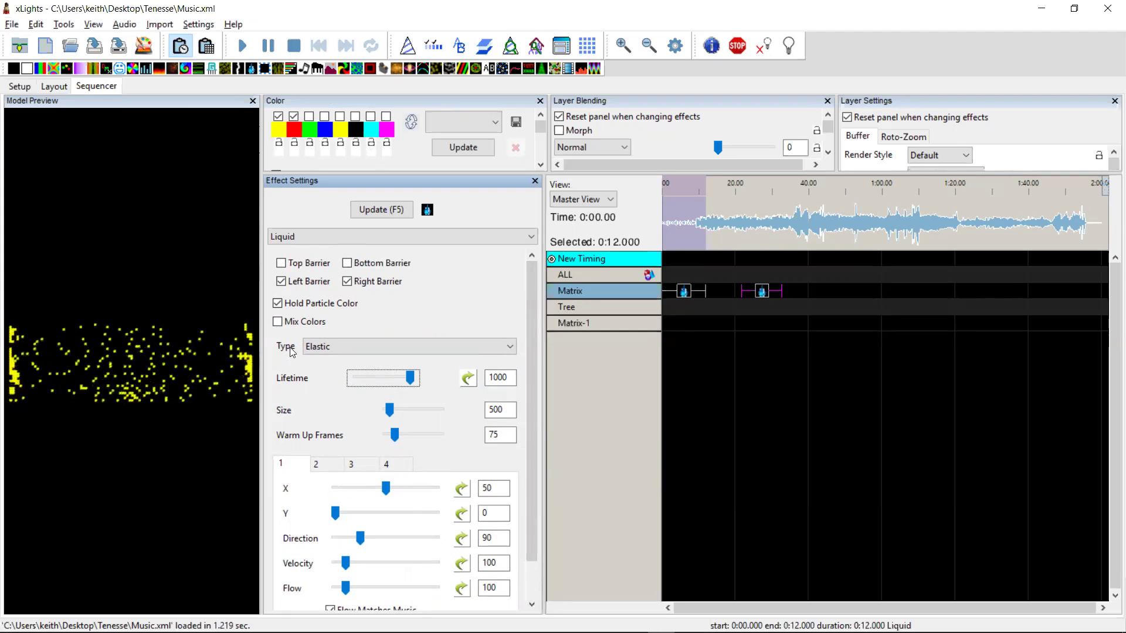
left_click(348, 264)
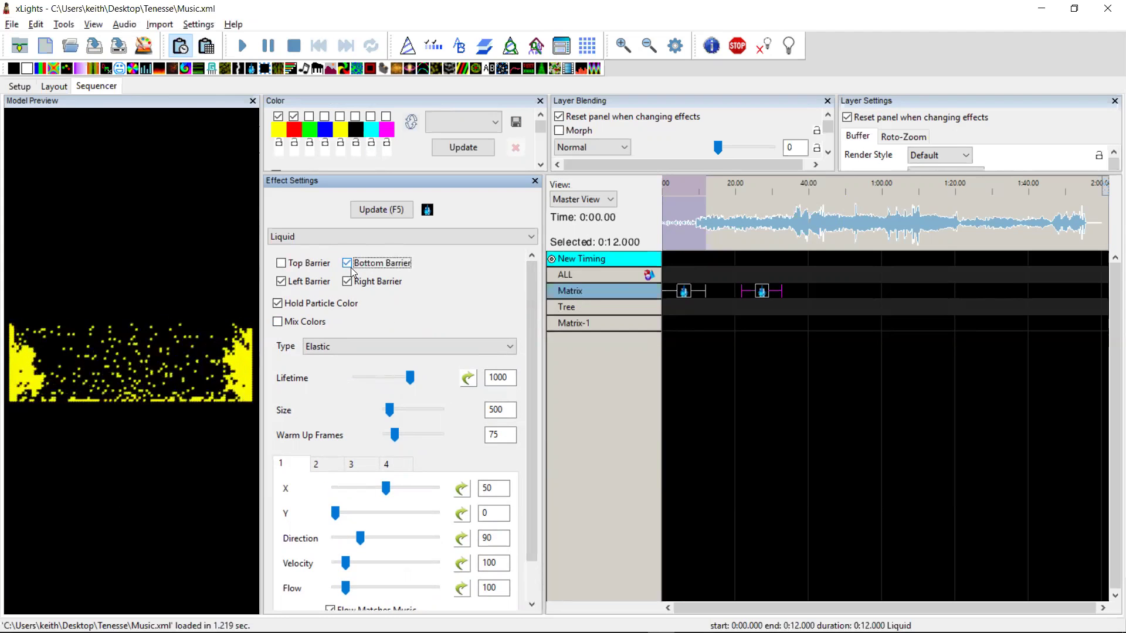
left_click(281, 264)
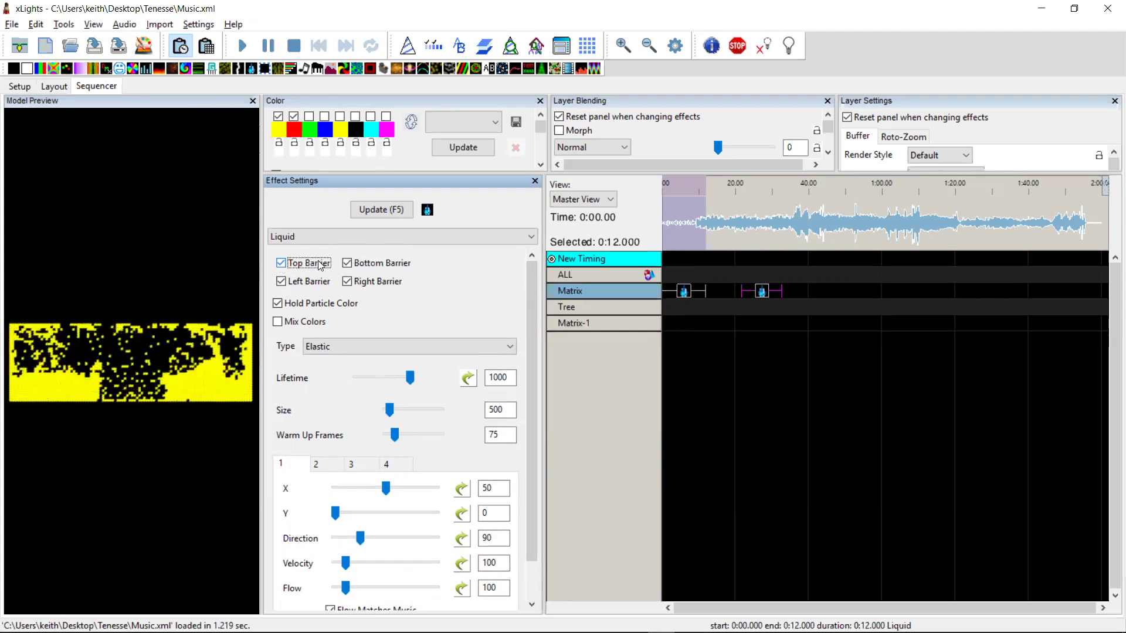
left_click(282, 282)
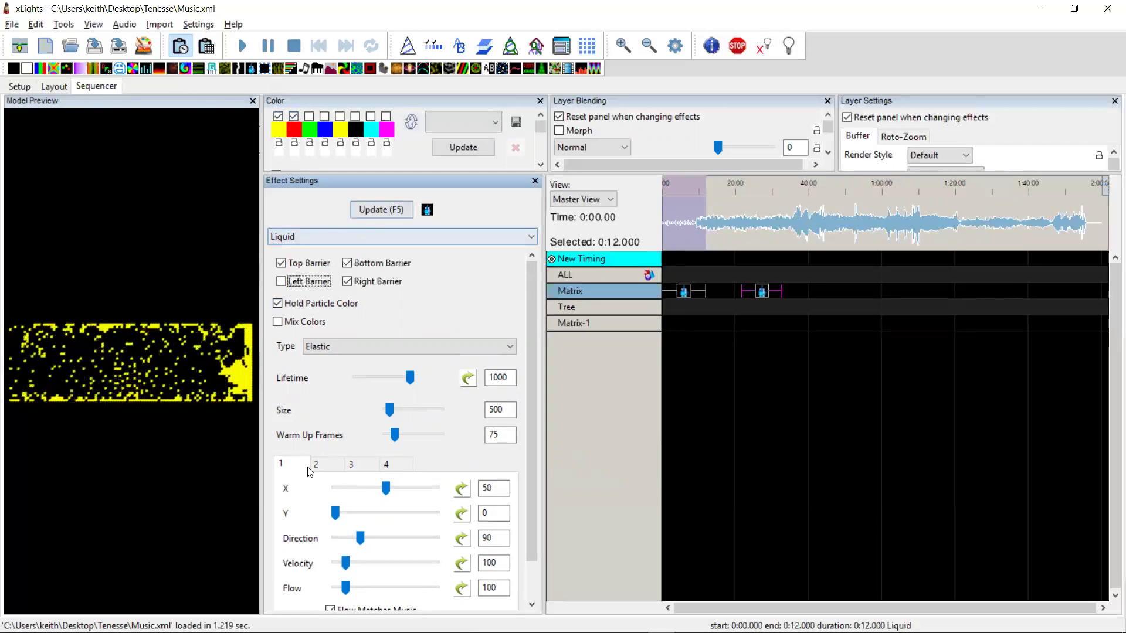
Replace the first palette colour with a red-blue-green colour curve gradient.
left_click(285, 130)
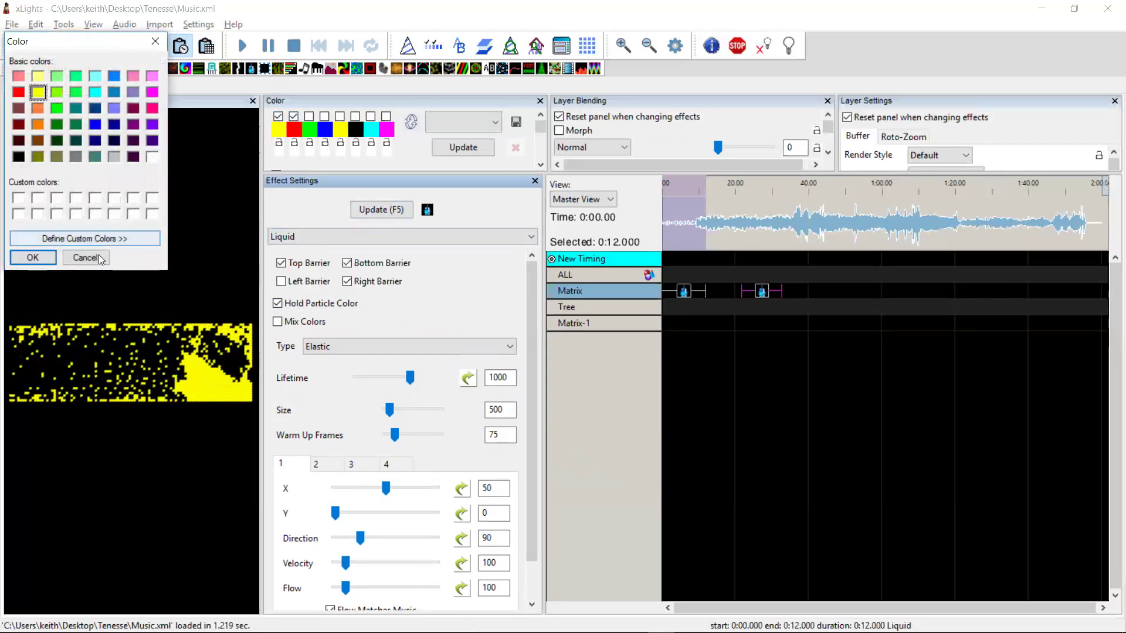
left_click(98, 258)
left_click(279, 127)
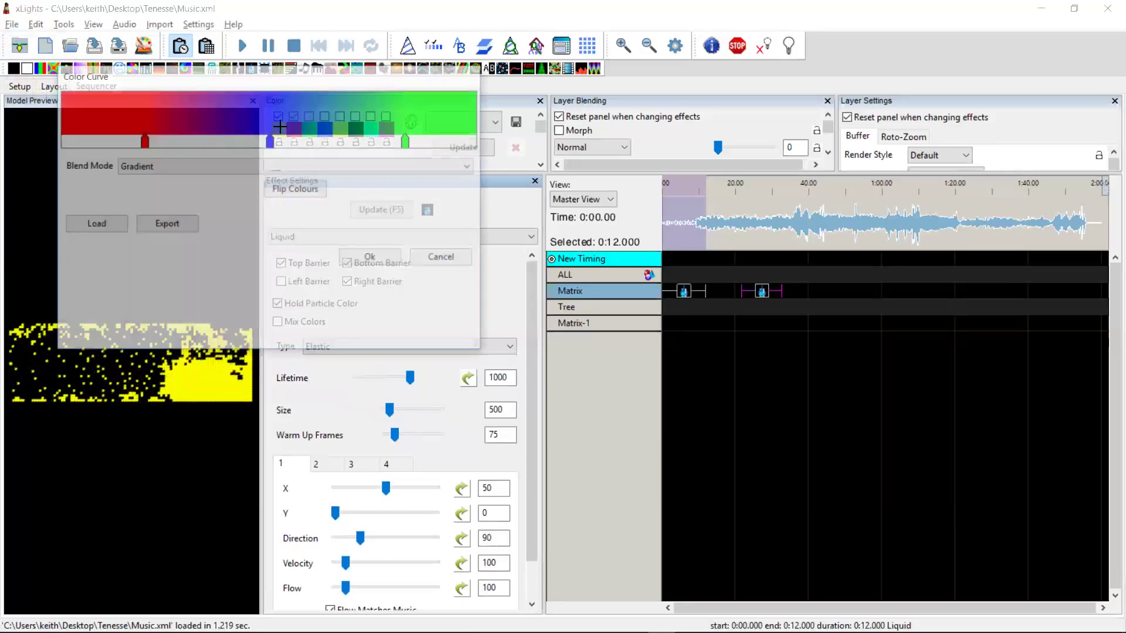
left_click(382, 261)
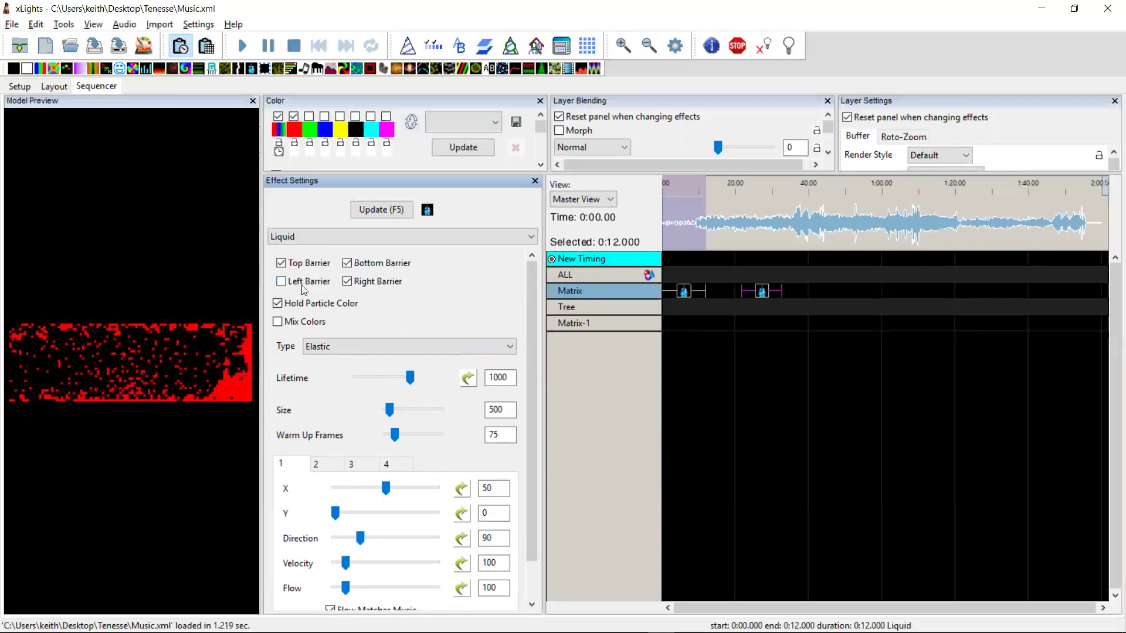
Try Hold Particle Color and Mix Colors off and on, leaving both switched on.
left_click(278, 303)
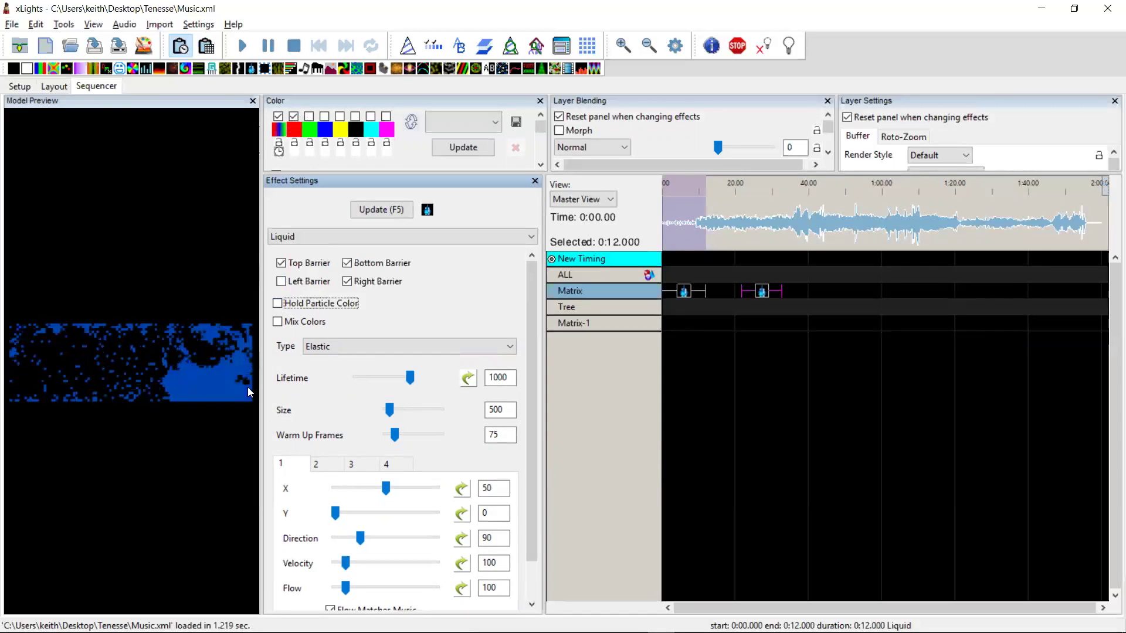
left_click(278, 303)
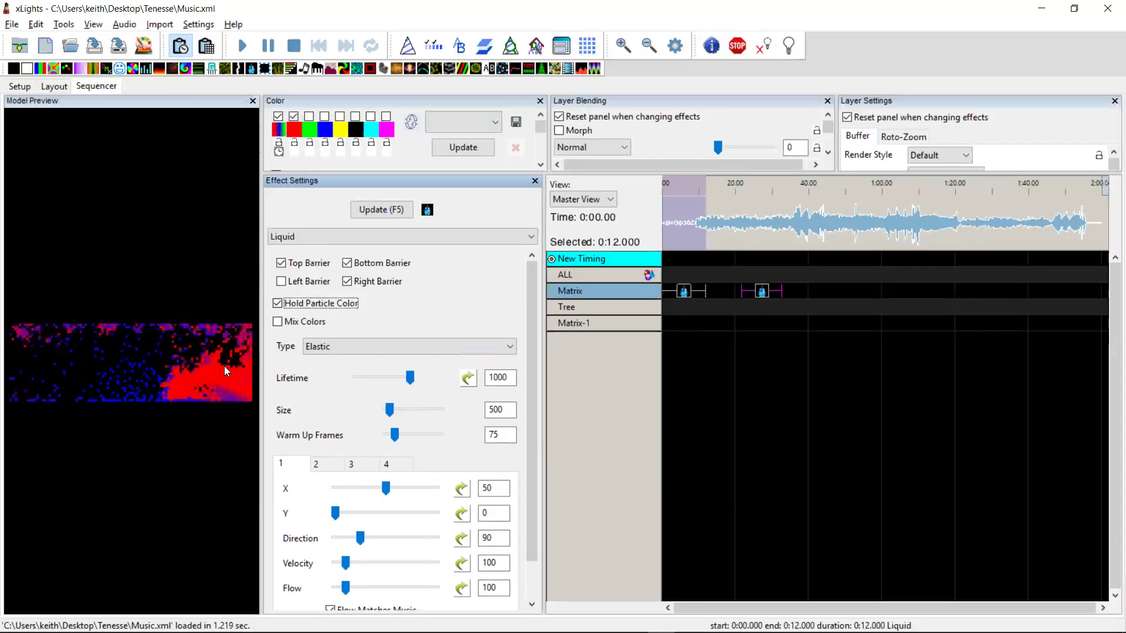
left_click(279, 323)
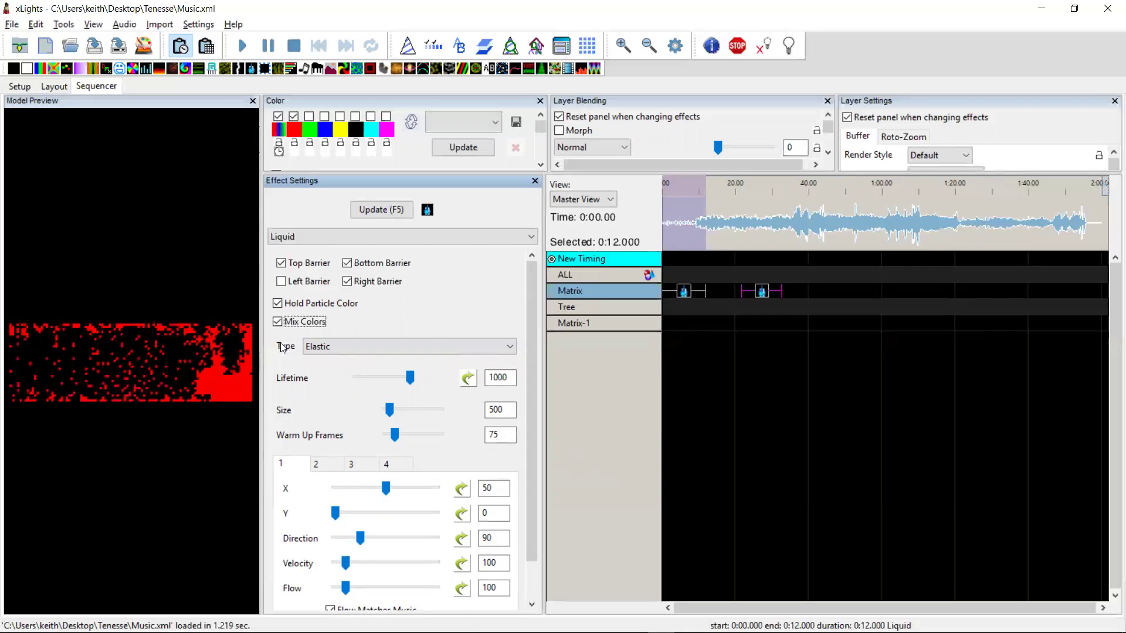
left_click(278, 321)
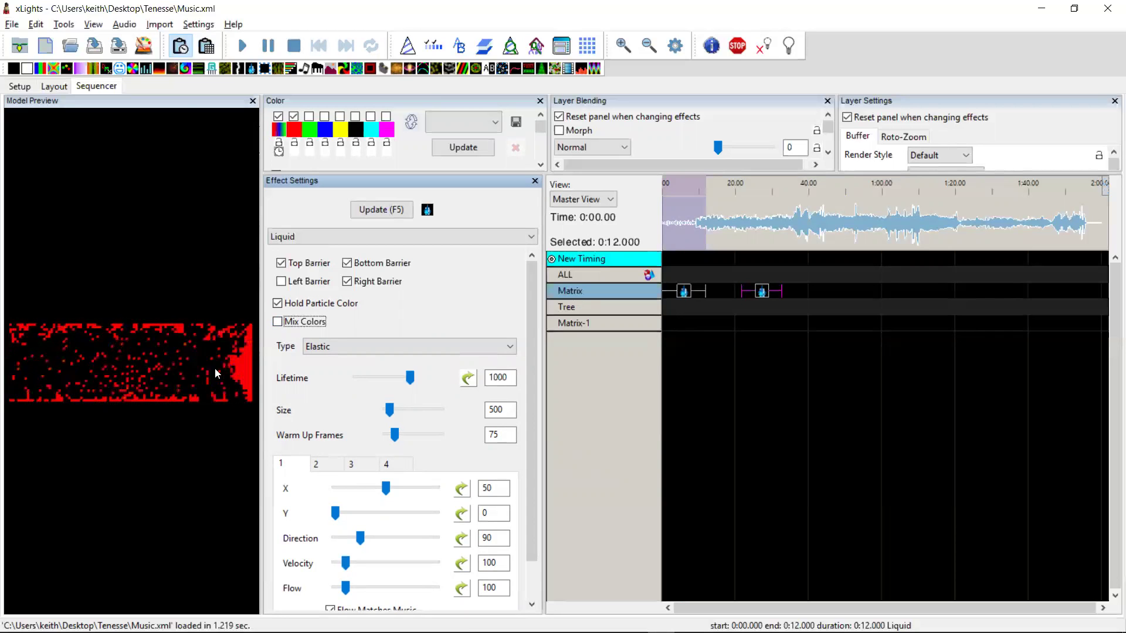
left_click(285, 322)
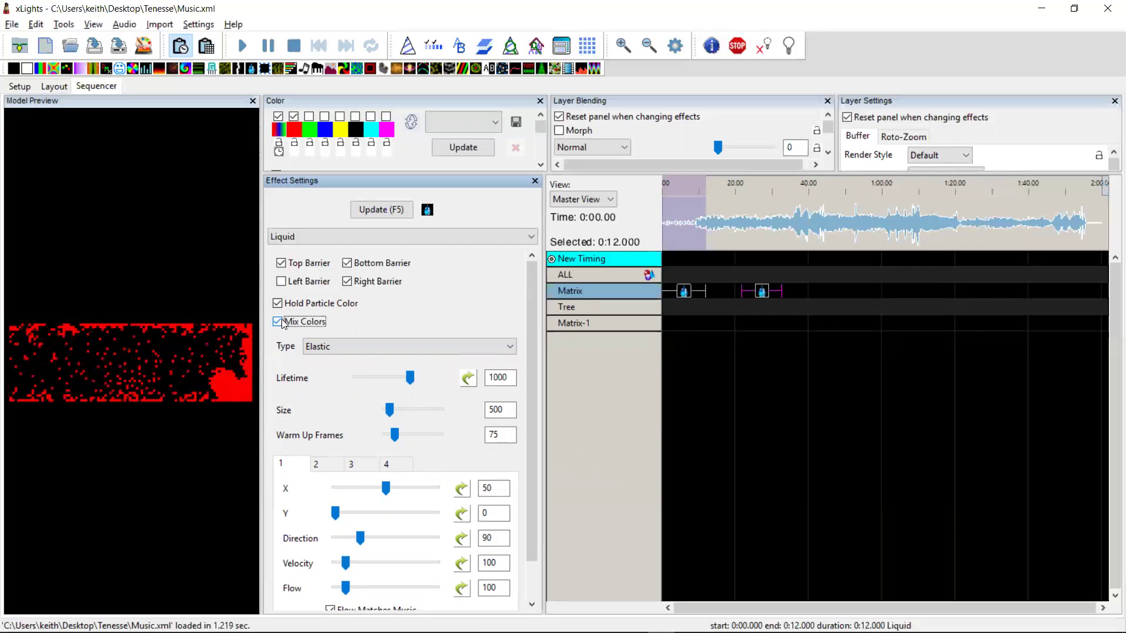
Try the Viscous liquid type, then settle on Powder.
left_click(371, 349)
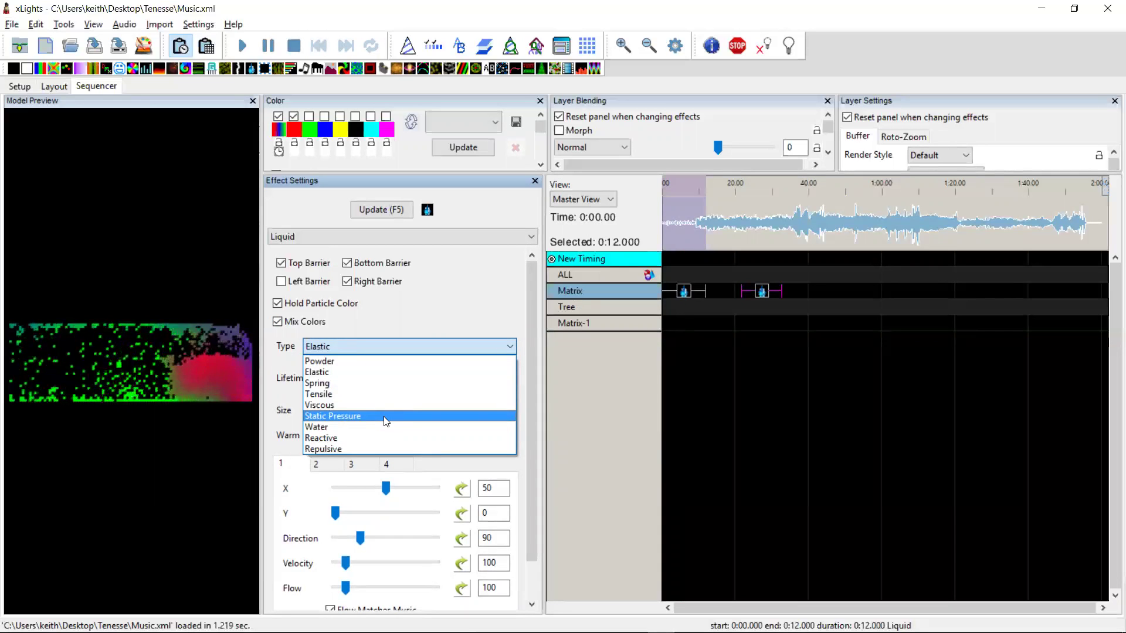
left_click(354, 406)
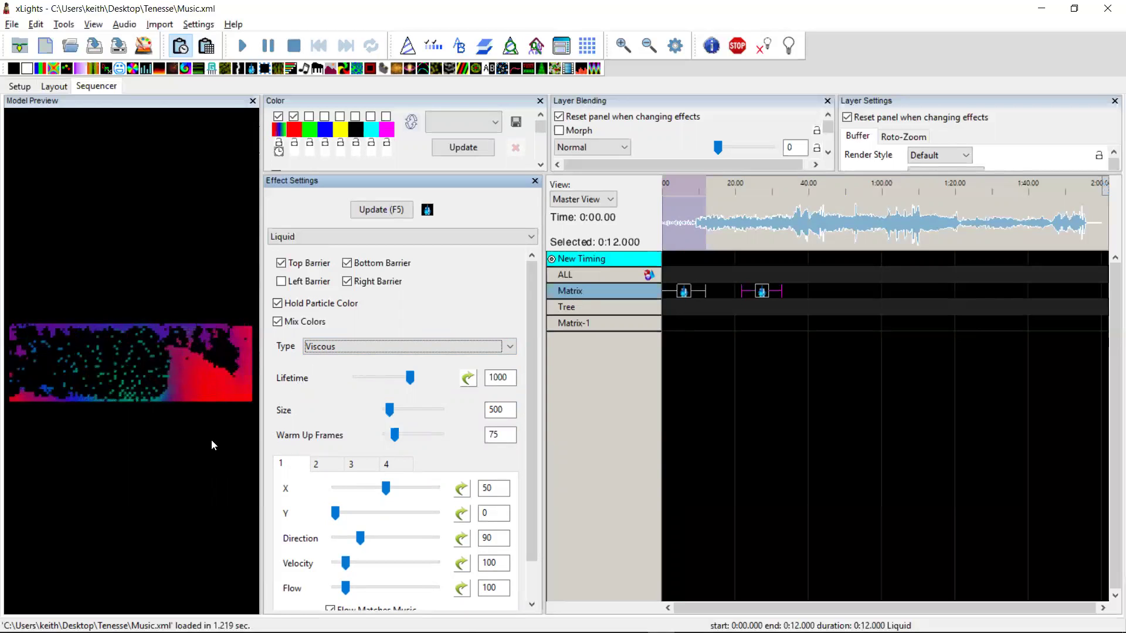
left_click(344, 343)
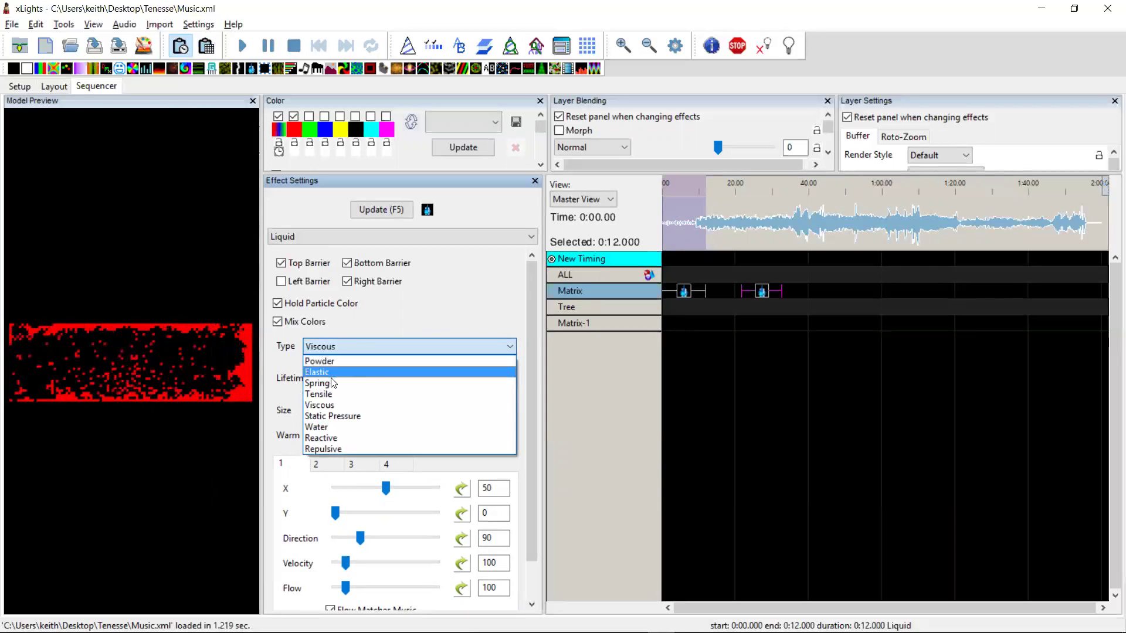
left_click(349, 361)
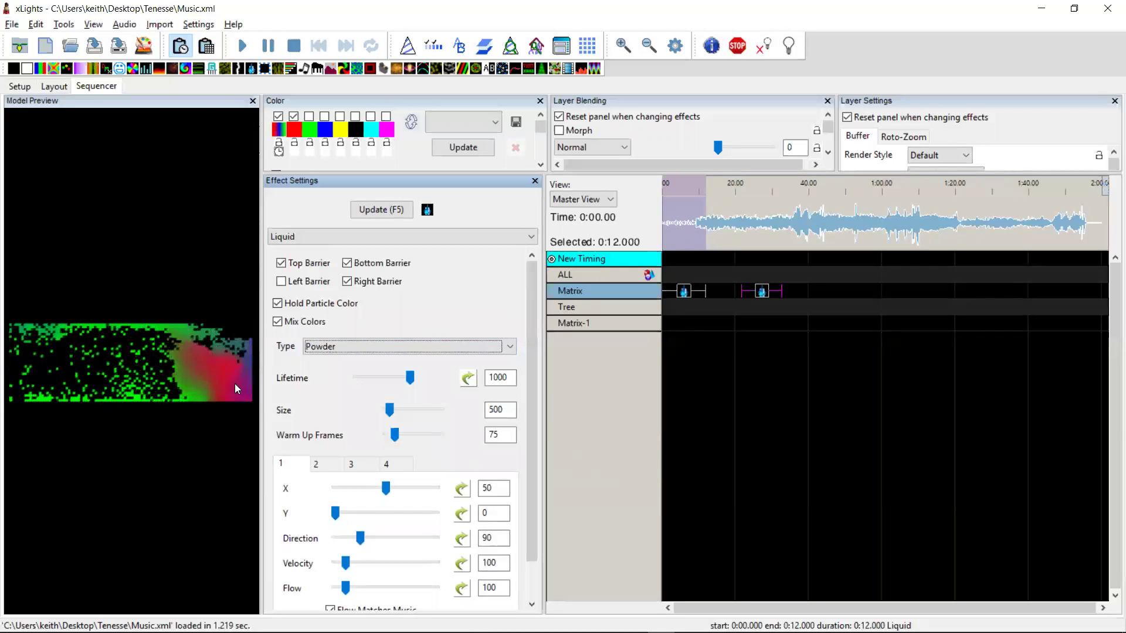
left_click(358, 349)
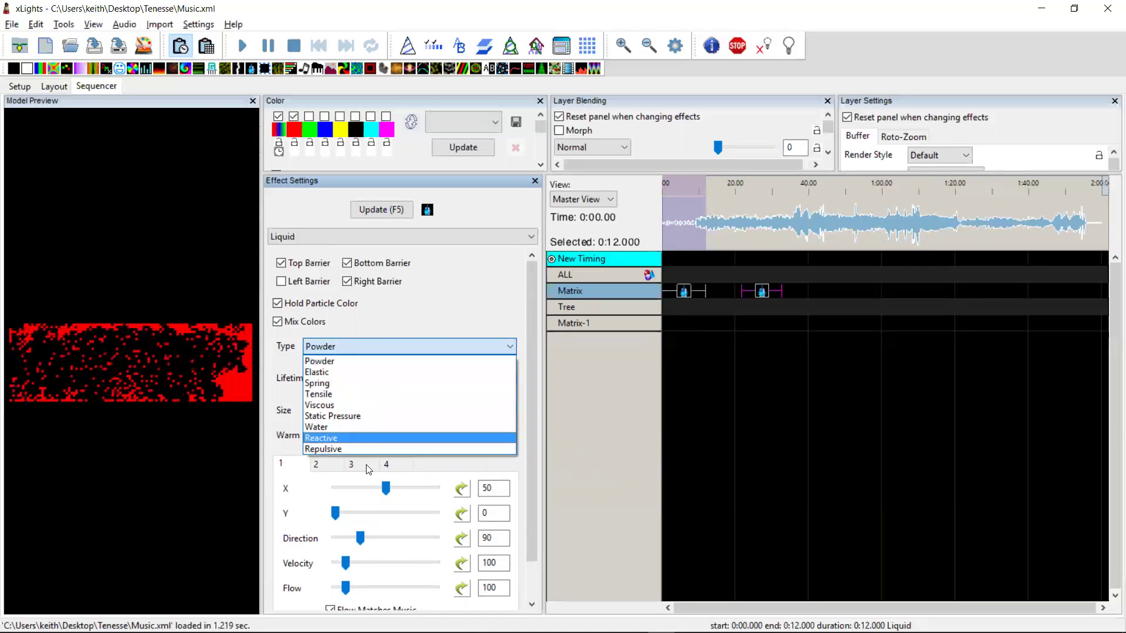
left_click(279, 441)
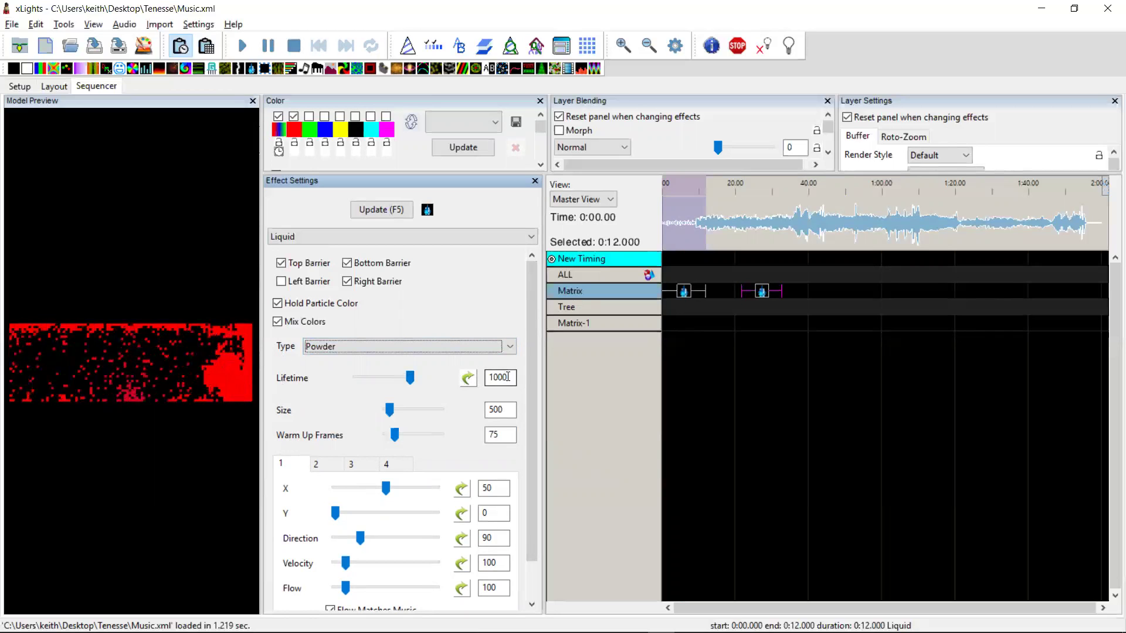
Drag the particle Lifetime down to about 41, leaving only a small burst.
left_click_drag(410, 377, 357, 378)
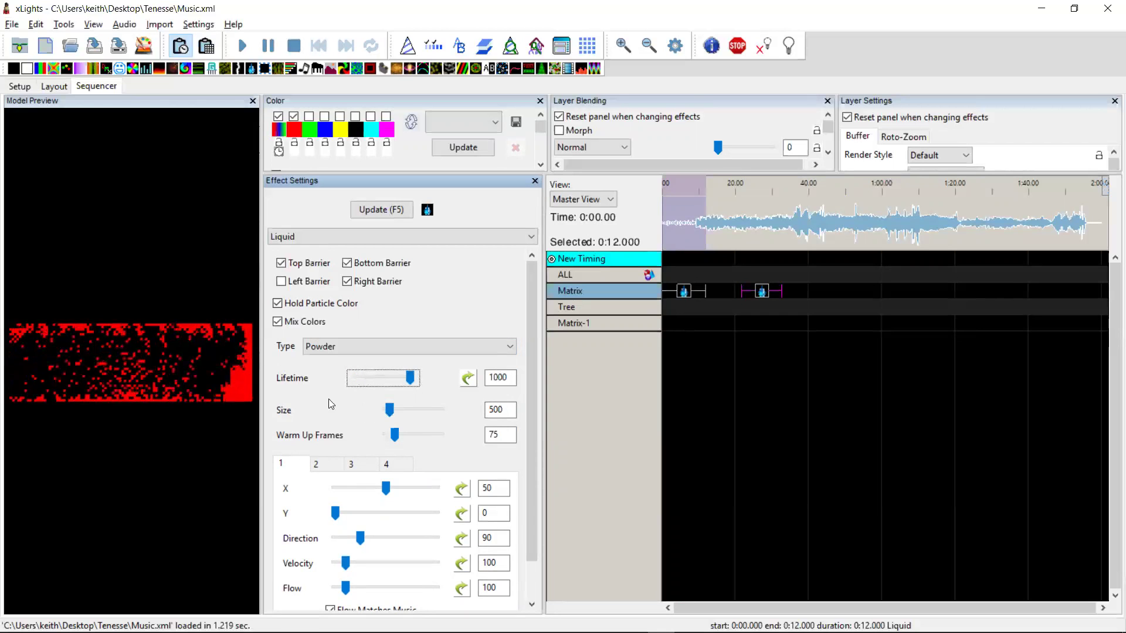
Test larger and minimum particle sizes, then fix Size at 400.
left_click_drag(387, 414, 413, 415)
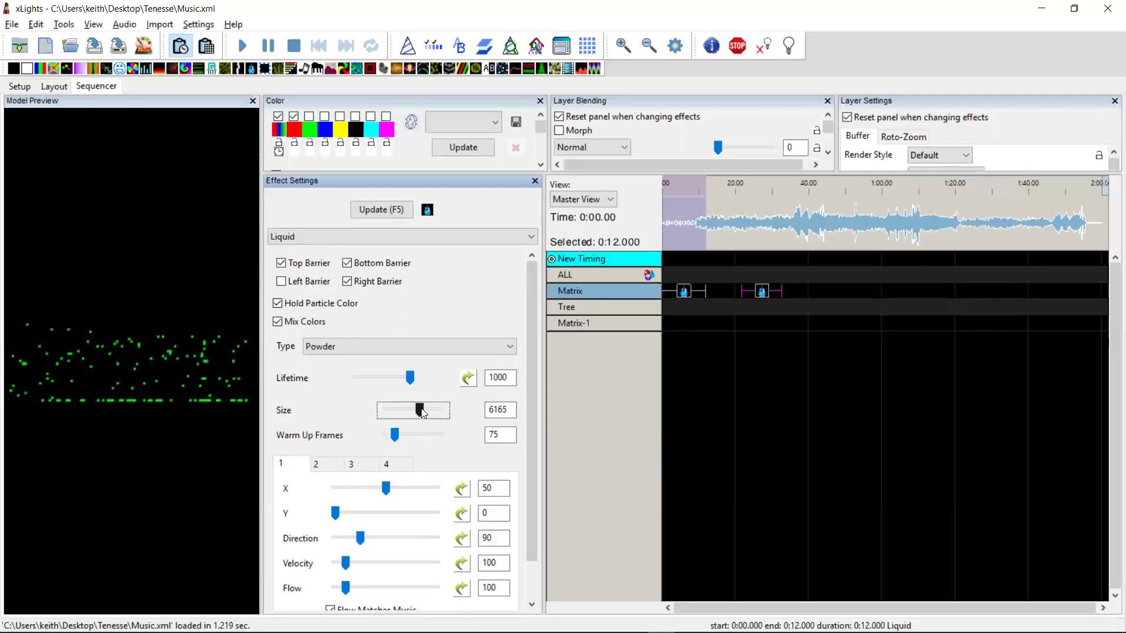
left_click_drag(395, 407, 387, 412)
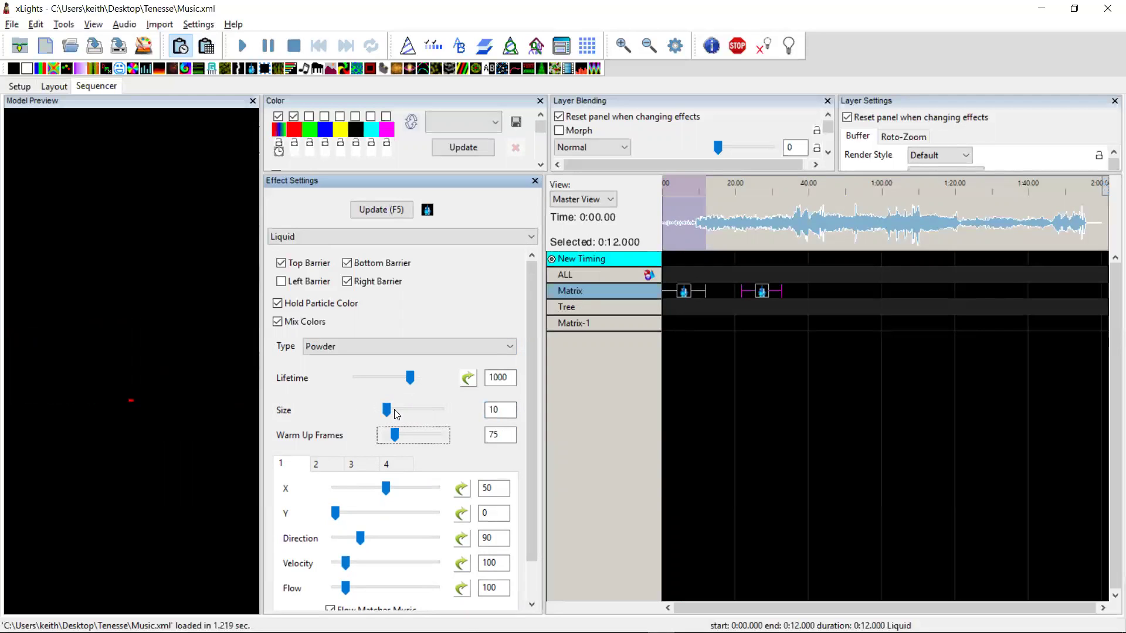
left_click_drag(530, 517, 539, 555)
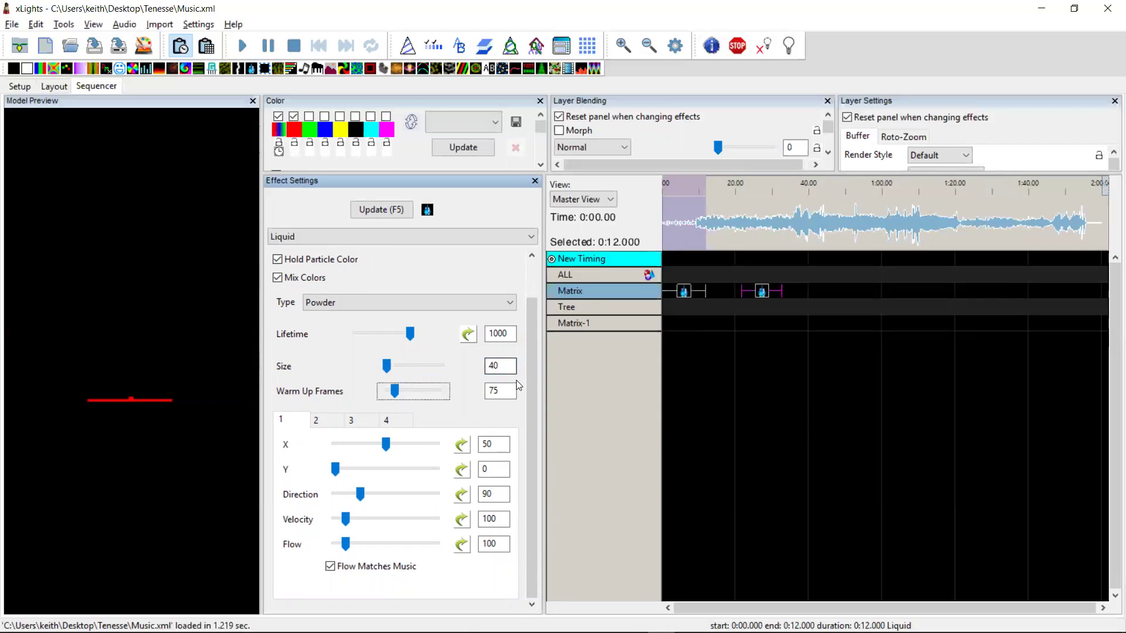
key("Tab")
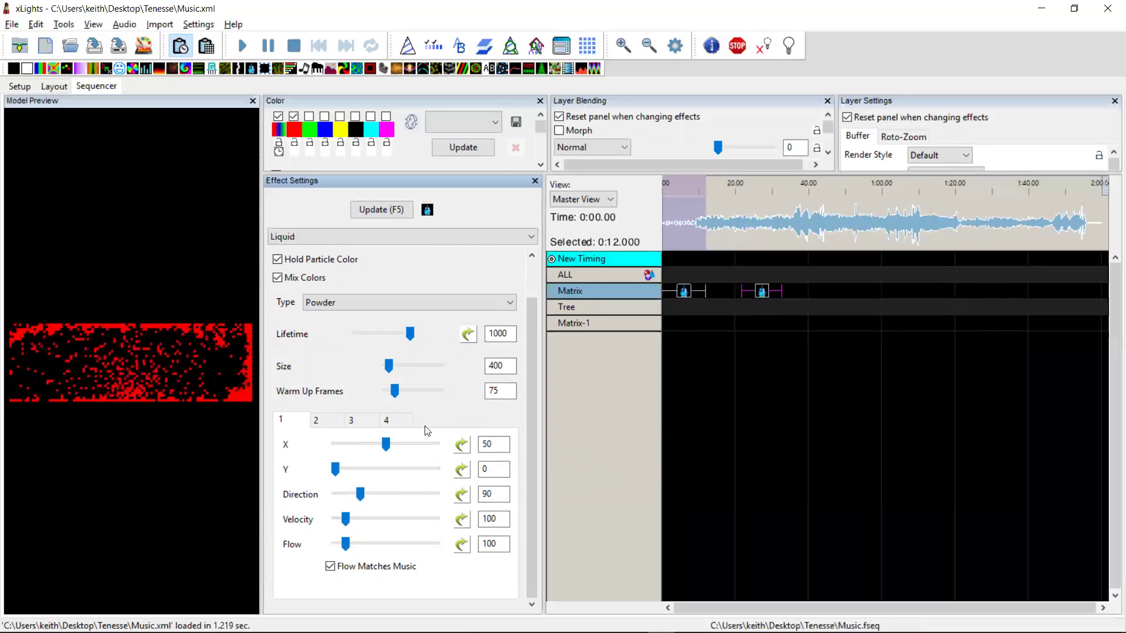
Remove the warm-up frames, then raise them to 151.
left_click_drag(395, 392, 380, 393)
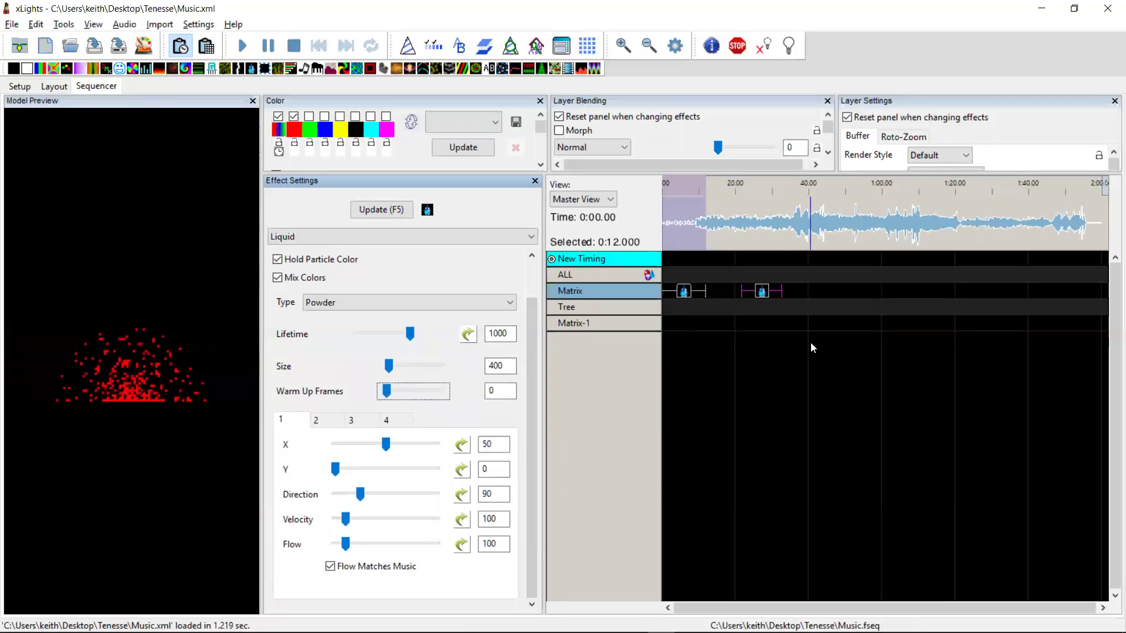
left_click(762, 292)
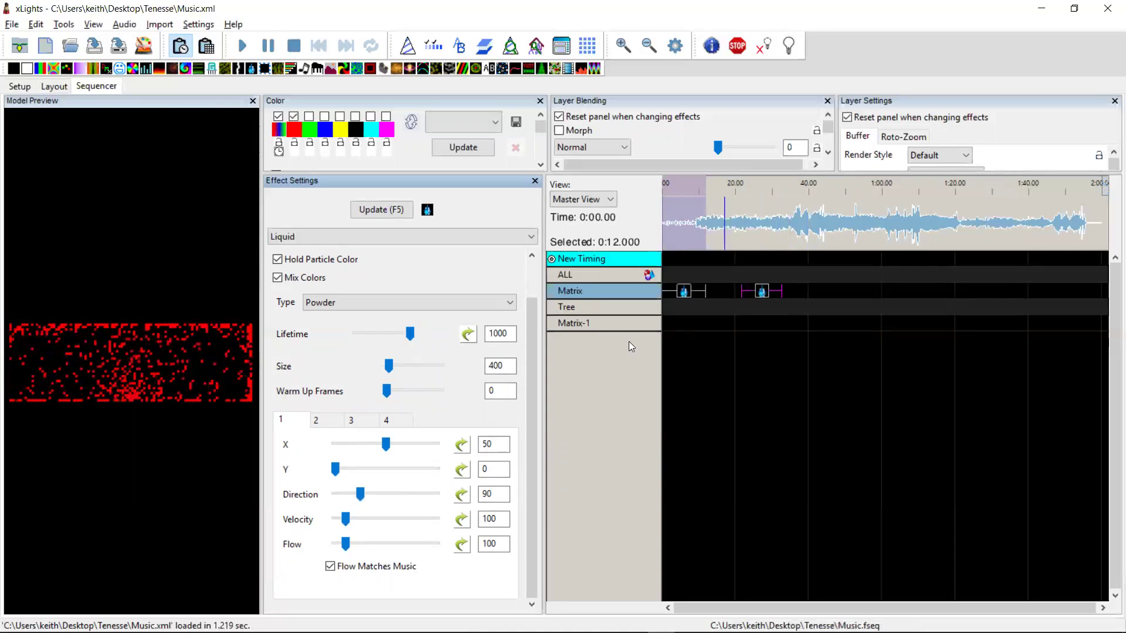
left_click_drag(387, 391, 405, 391)
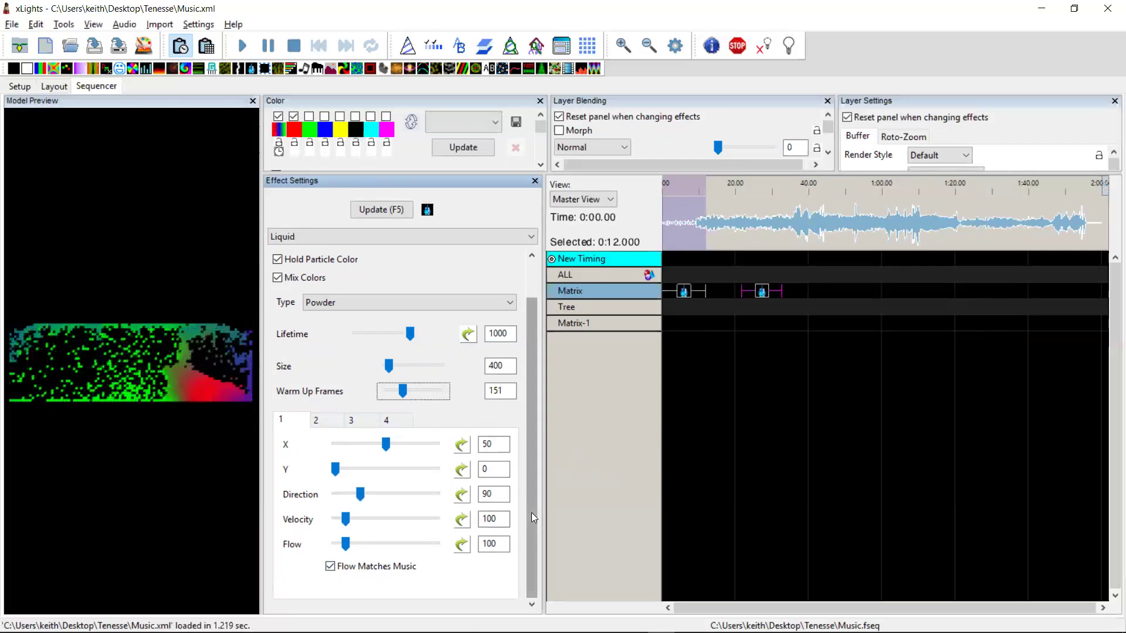
mouse_move(532, 512)
left_mouse_down()
mouse_move(530, 473)
mouse_move(532, 531)
left_mouse_up()
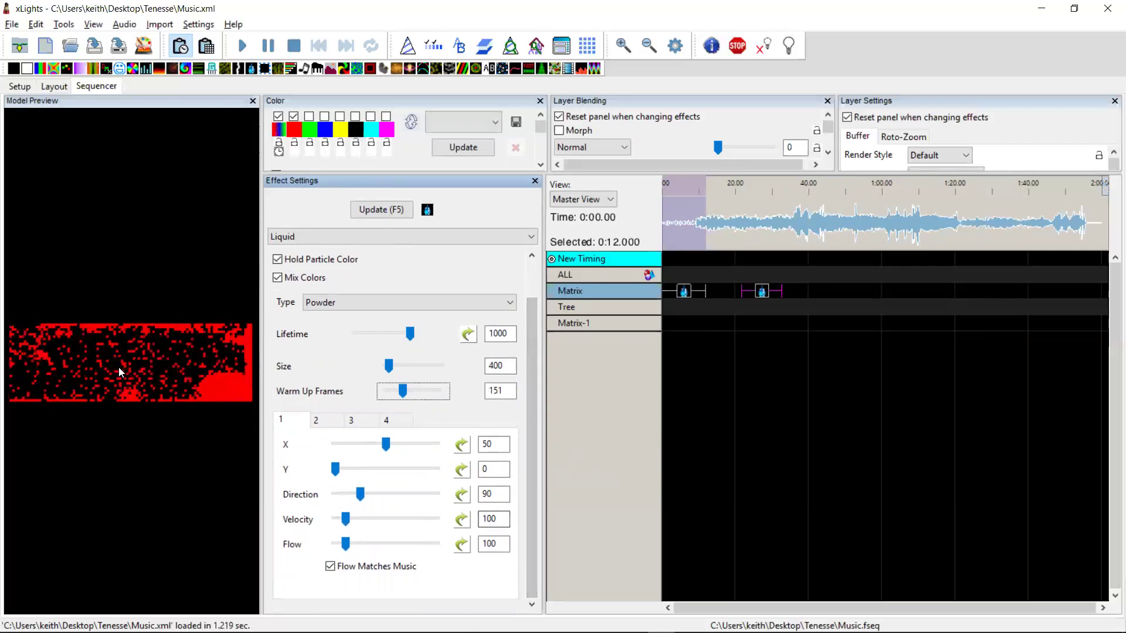
Enable the second emitter and return to the first emitter's settings.
left_click(323, 421)
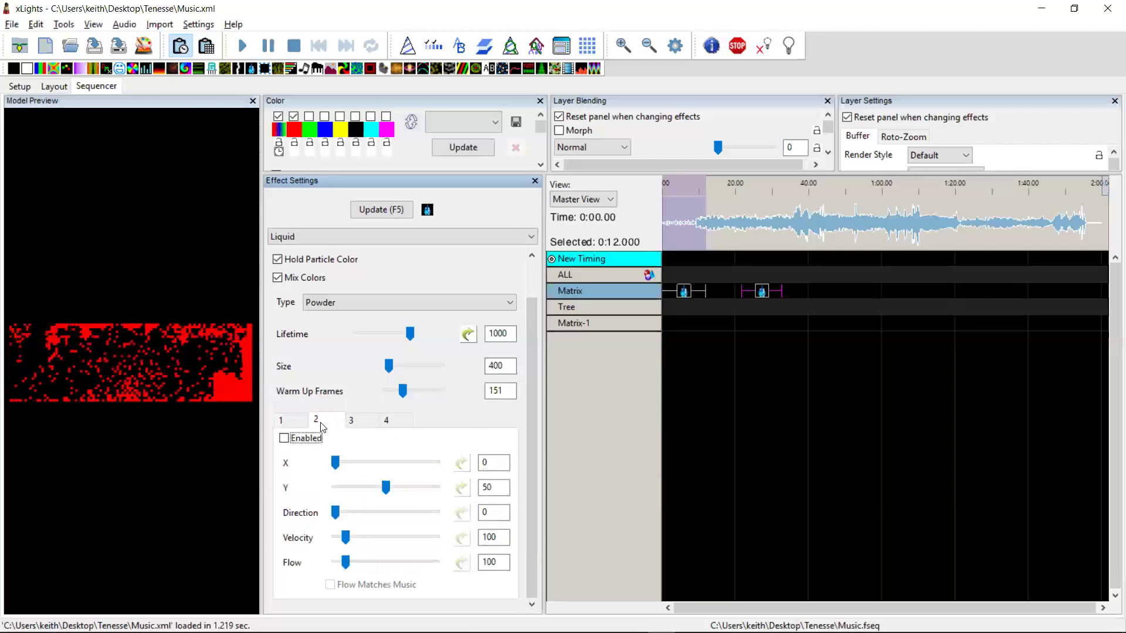
left_click(284, 438)
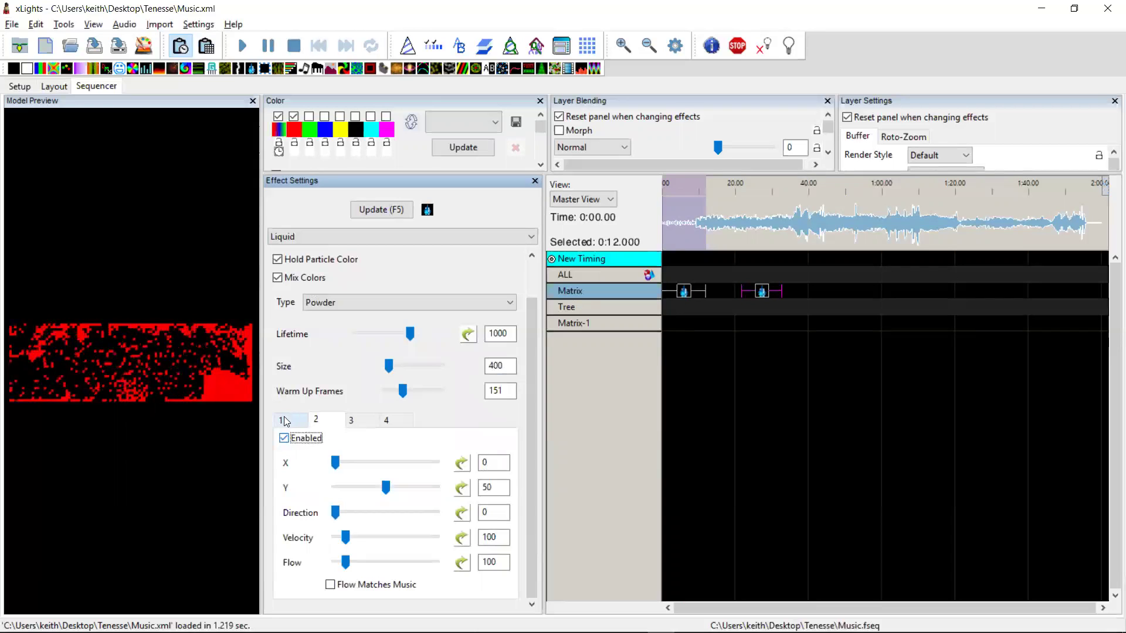
left_click(285, 421)
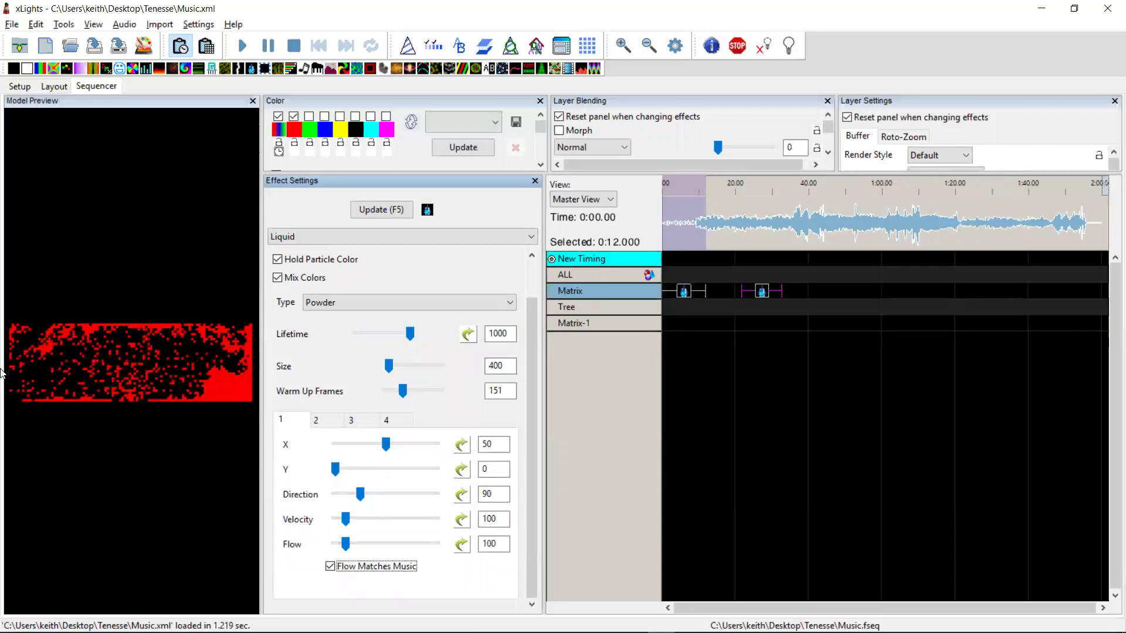
Untick red in the colour palette and show emitter 2's settings.
left_click(295, 118)
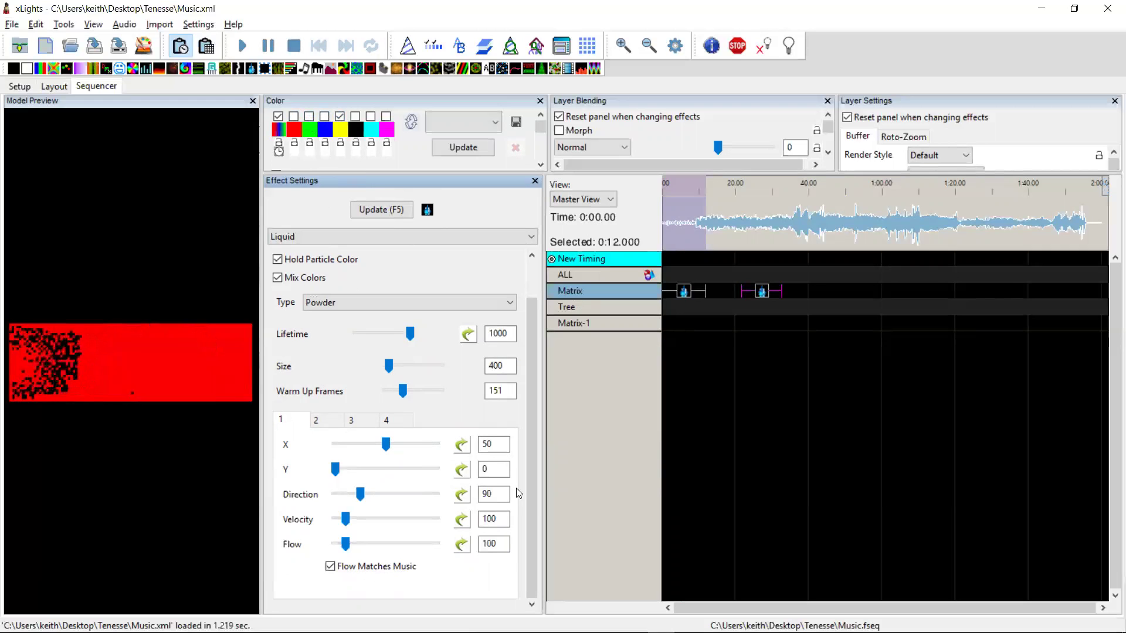
left_click(320, 421)
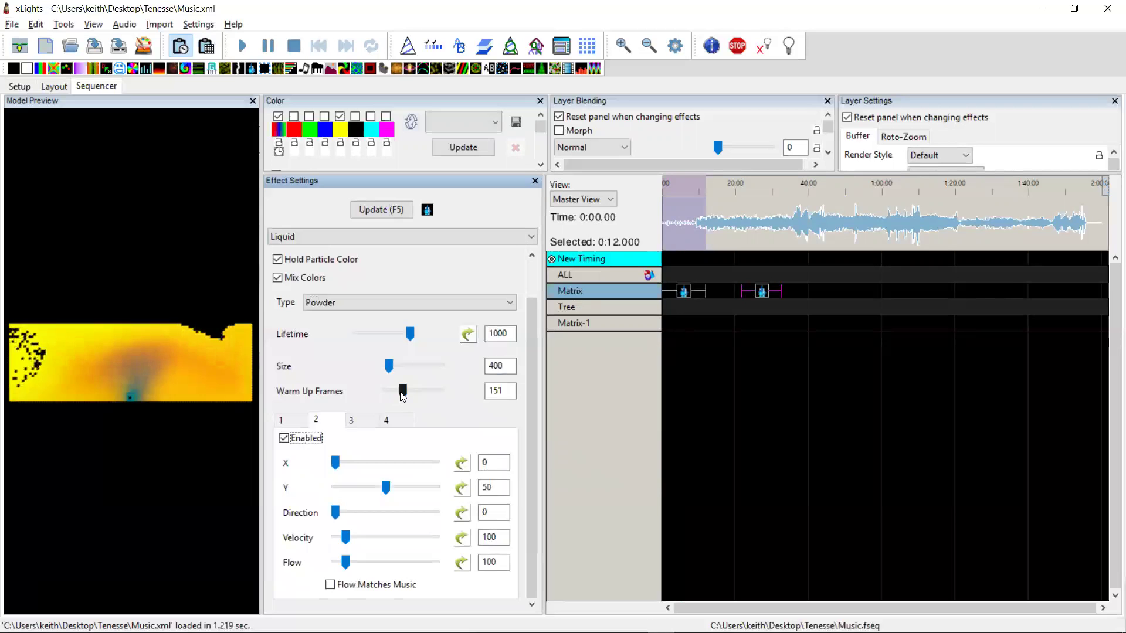
Cut warm-up frames to 14, then set emitter 1 to X 46, Y 43, flow 0.
left_click_drag(401, 393, 385, 390)
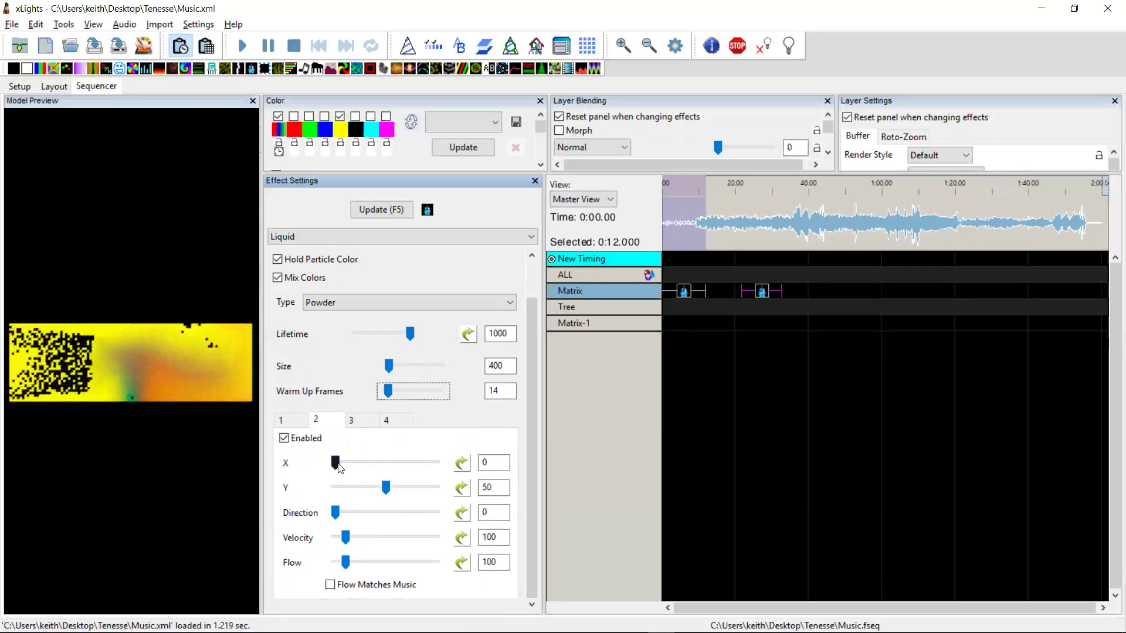
left_click(299, 421)
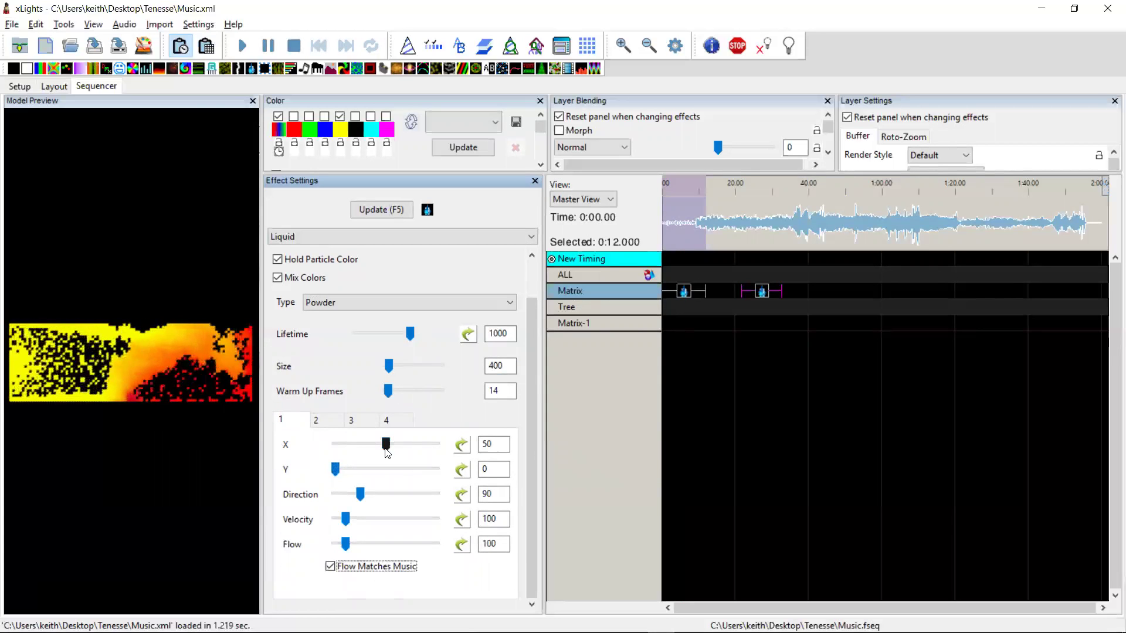
left_click_drag(386, 444, 391, 476)
left_click(337, 471)
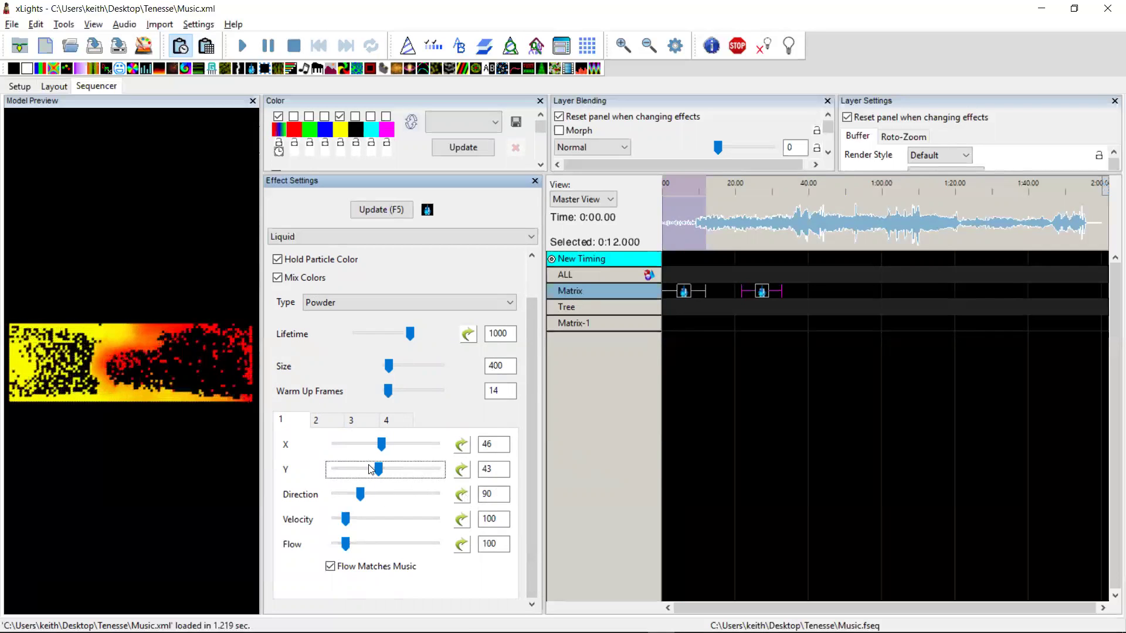
left_click_drag(346, 544, 337, 549)
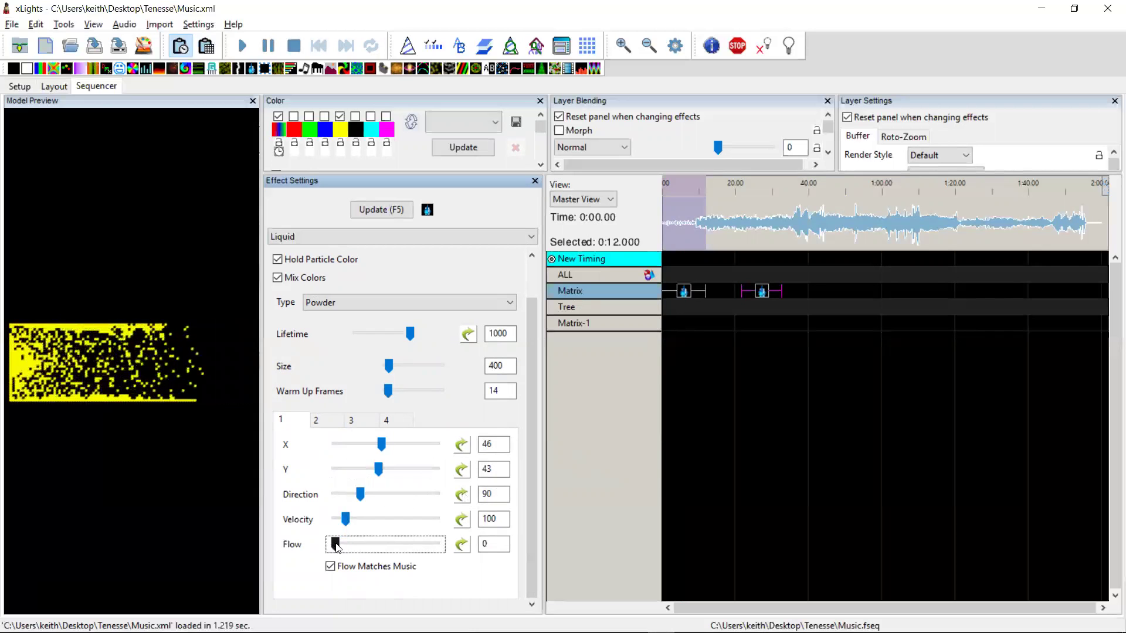
Set the first emitter's flow to 1.
left_click(494, 544)
key("BackSpace")
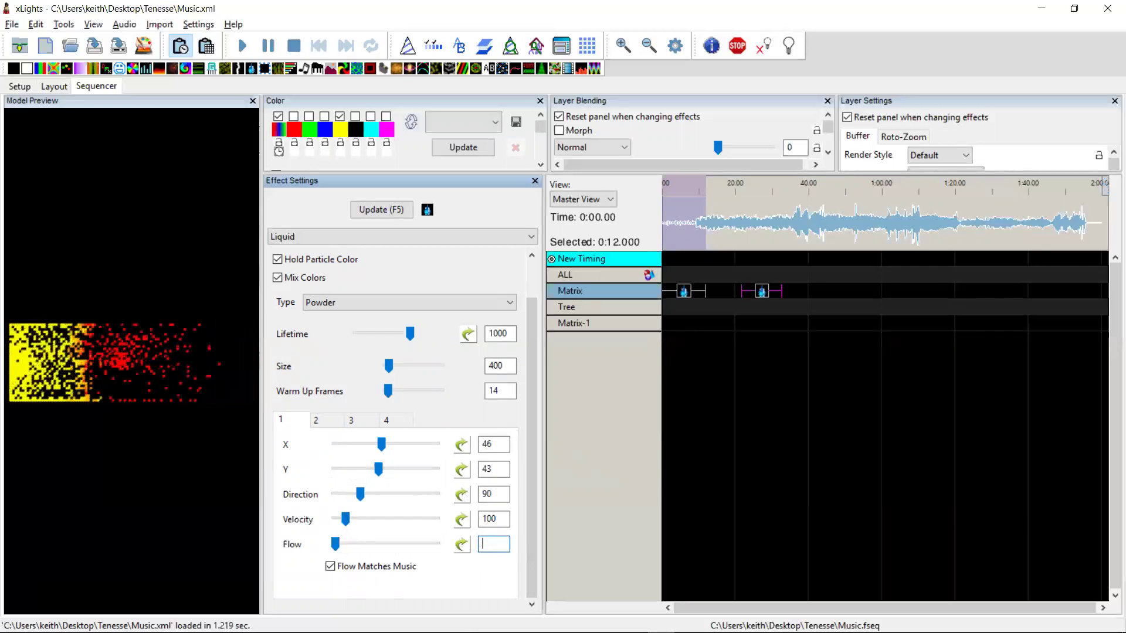
type("1")
key("Tab")
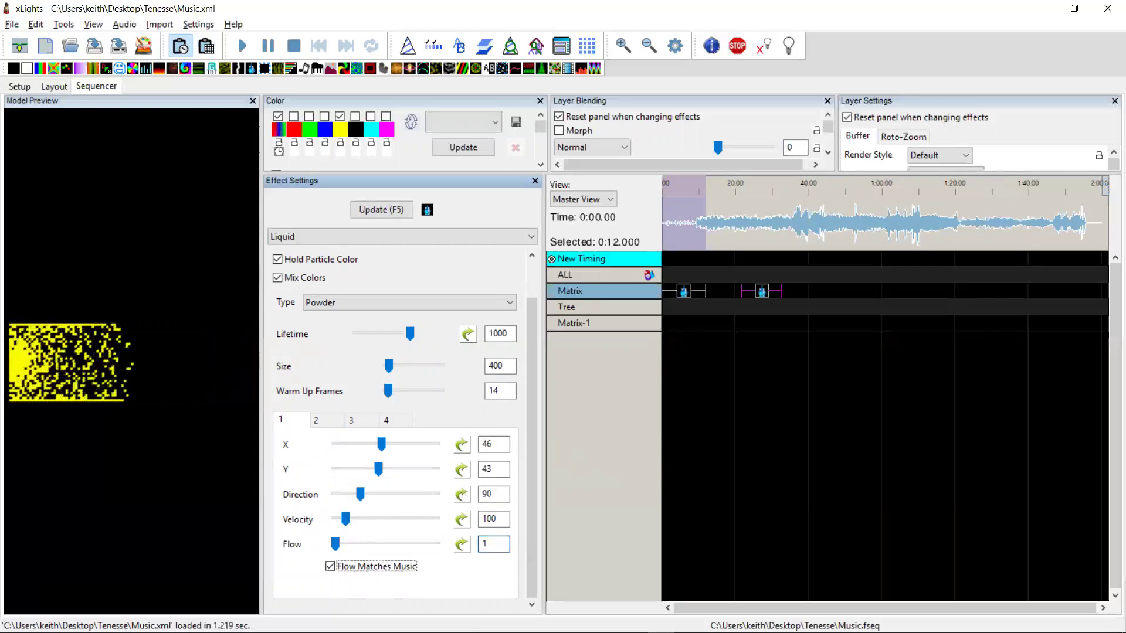
Set the second emitter's flow to 1, then return to emitter 1.
left_click(316, 420)
left_click(284, 438)
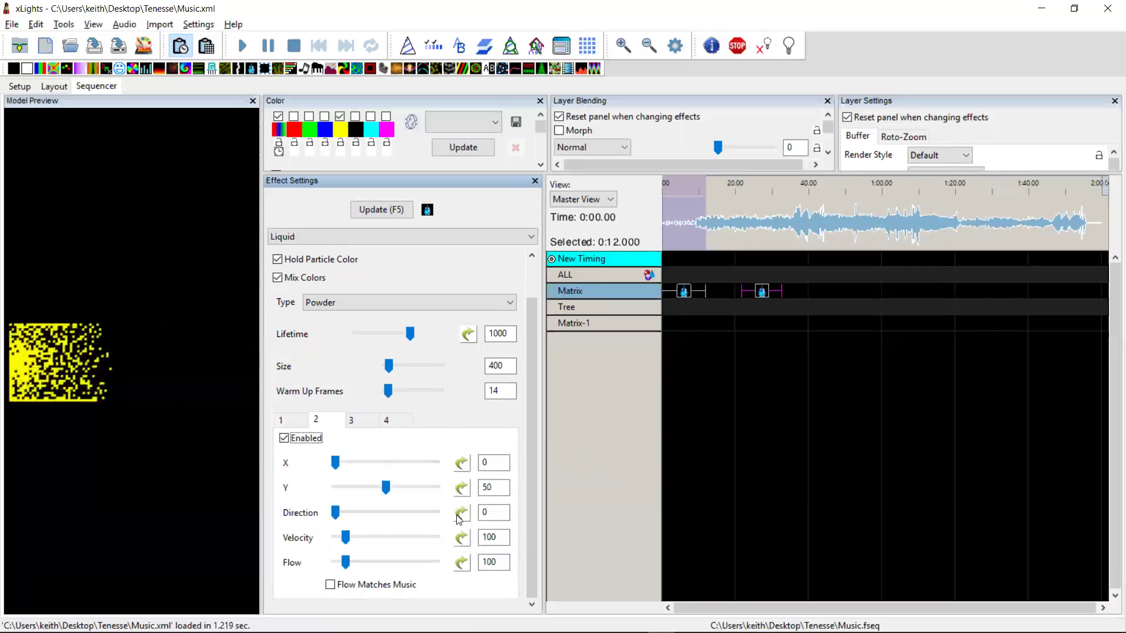
left_click(497, 561)
key("BackSpace")
key("BackSpace")
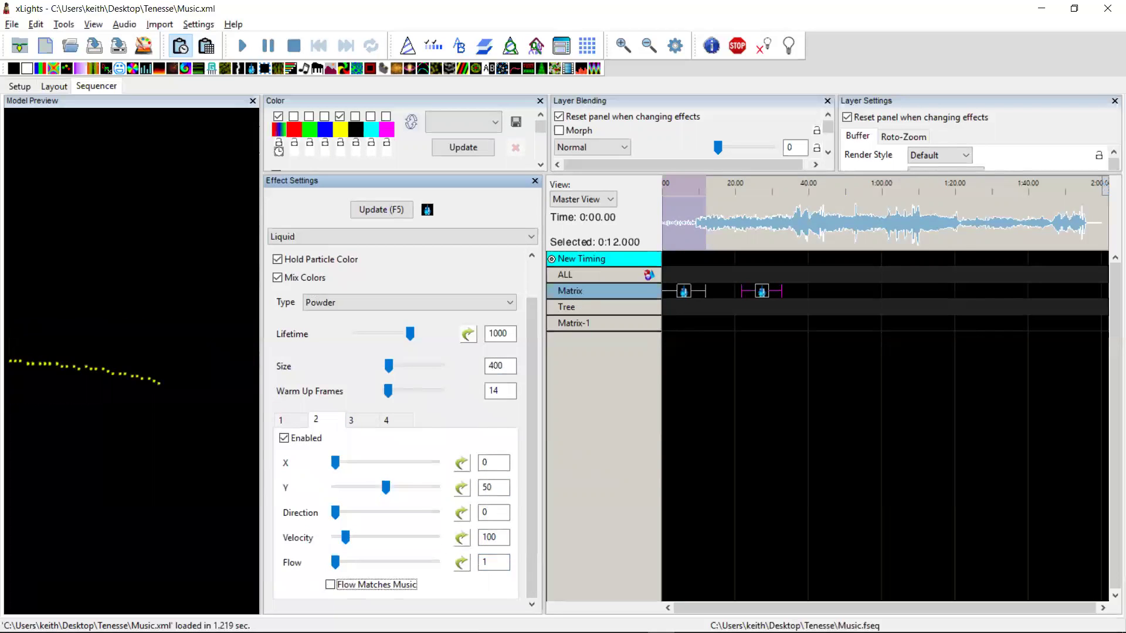
left_click(295, 423)
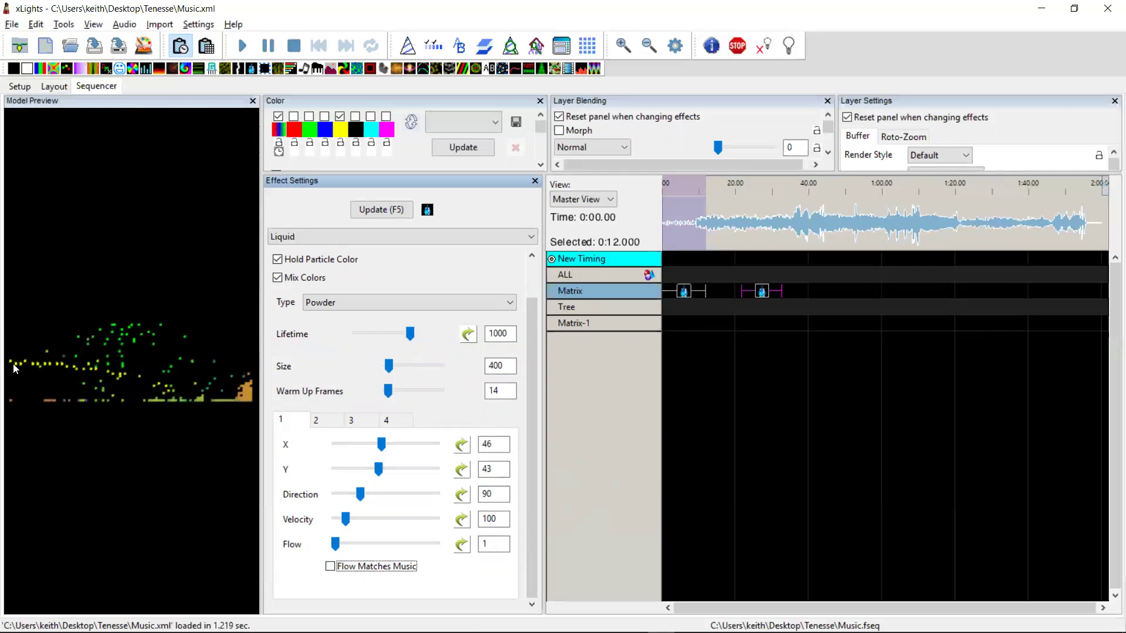
Set the flow of emitter 1 and emitter 2 to 5.
left_click(317, 420)
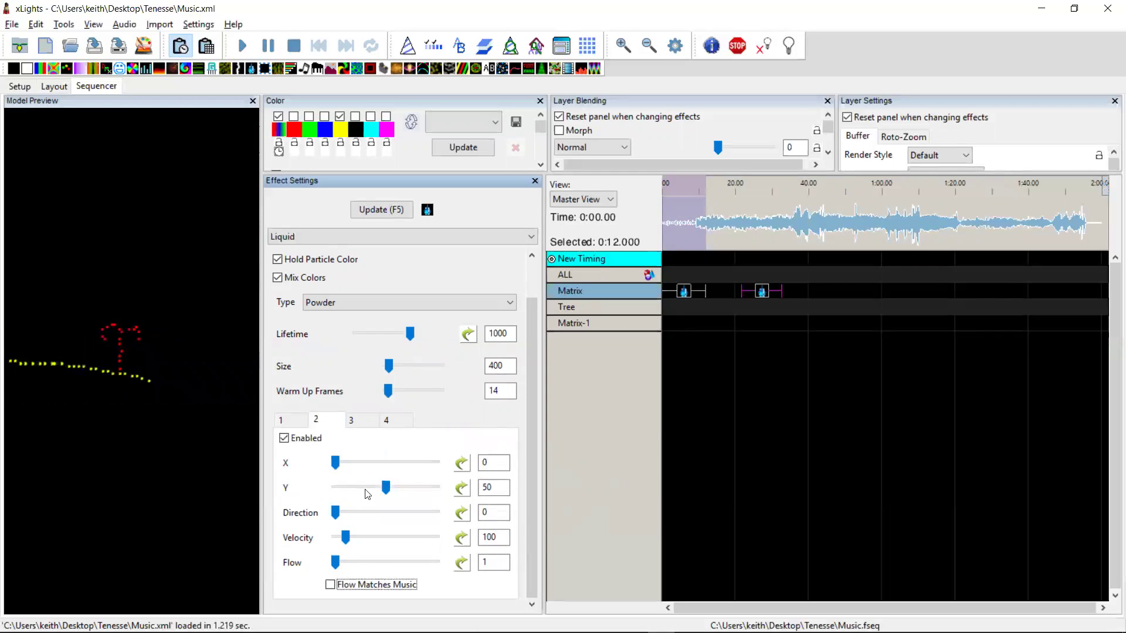
left_click(284, 420)
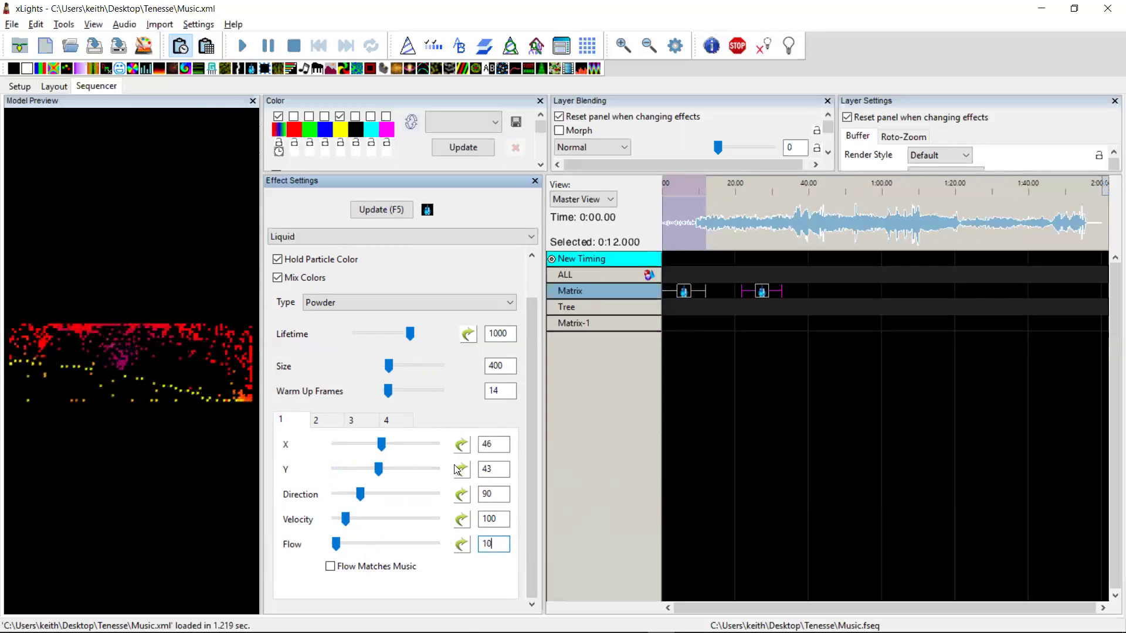
key("BackSpace")
key("BackSpace")
type("5")
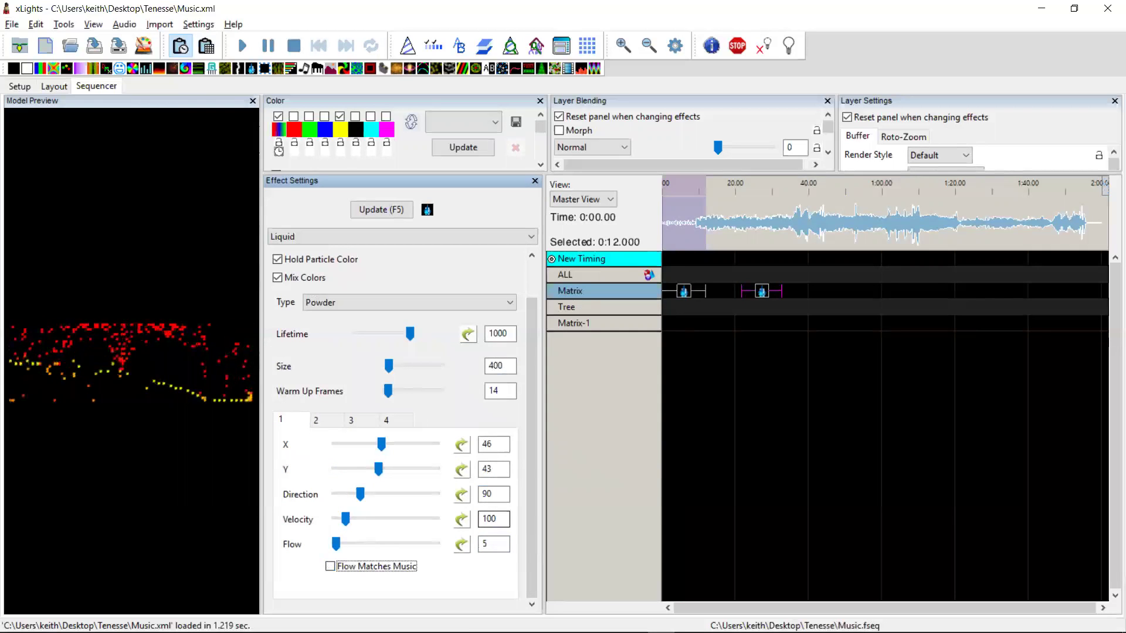
left_click(334, 421)
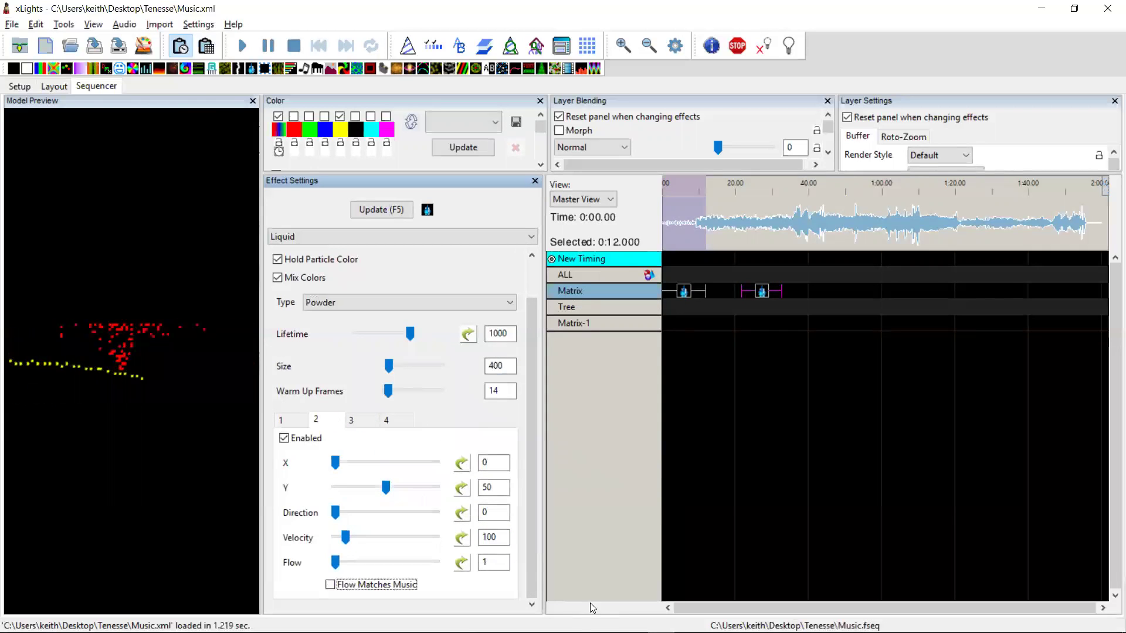
type("5")
key("Tab")
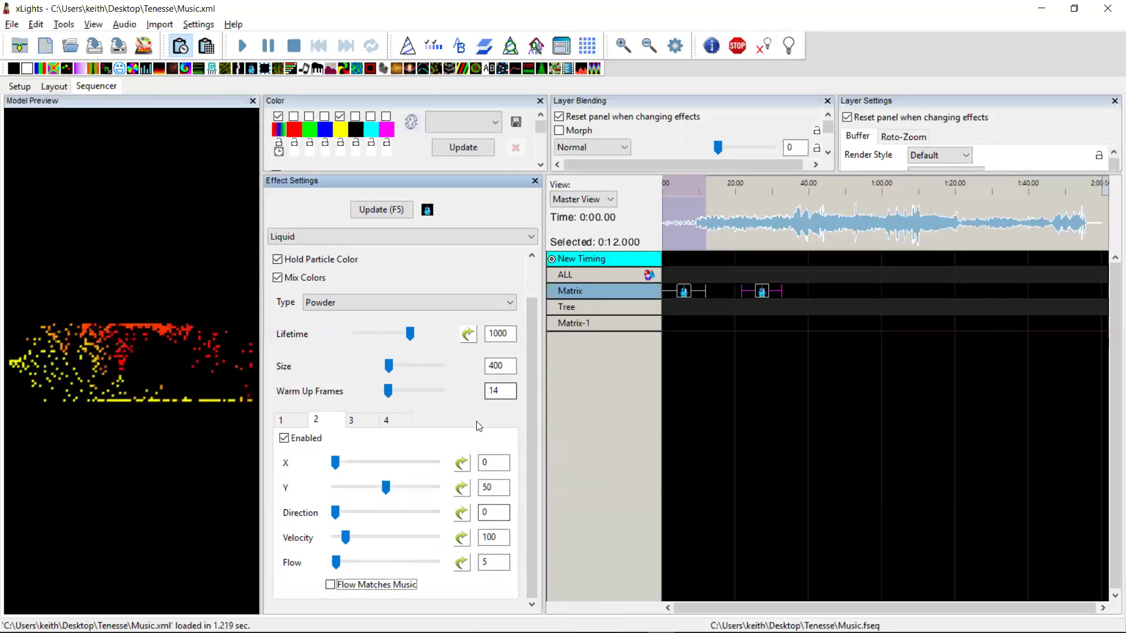
Try particle size 100, then return Size to 400.
double_click(486, 366)
type("10")
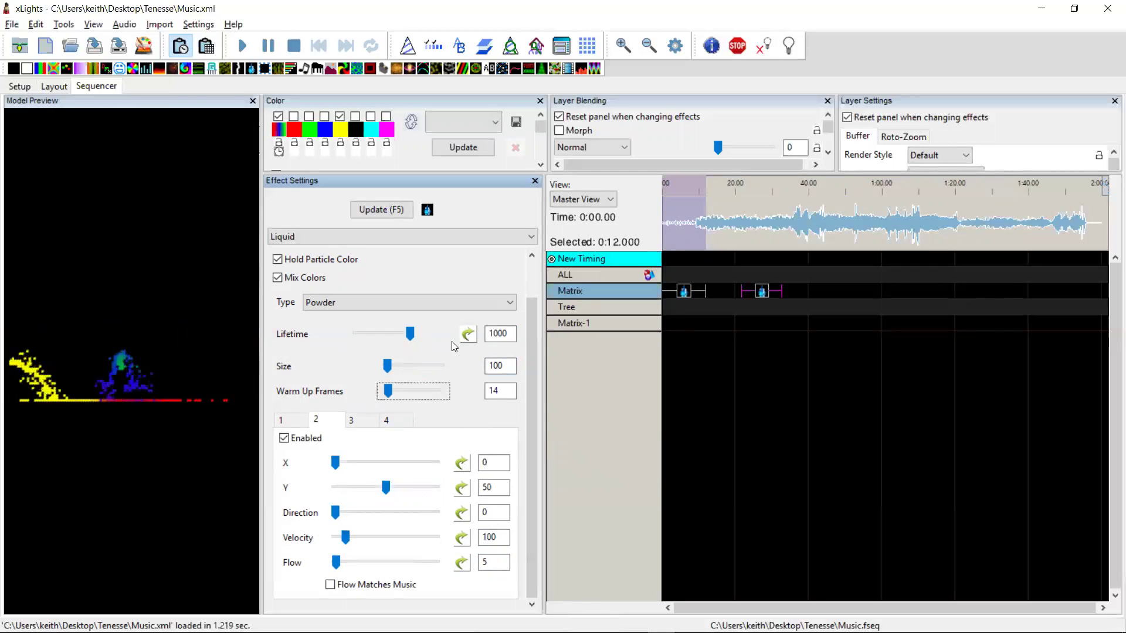
type("4")
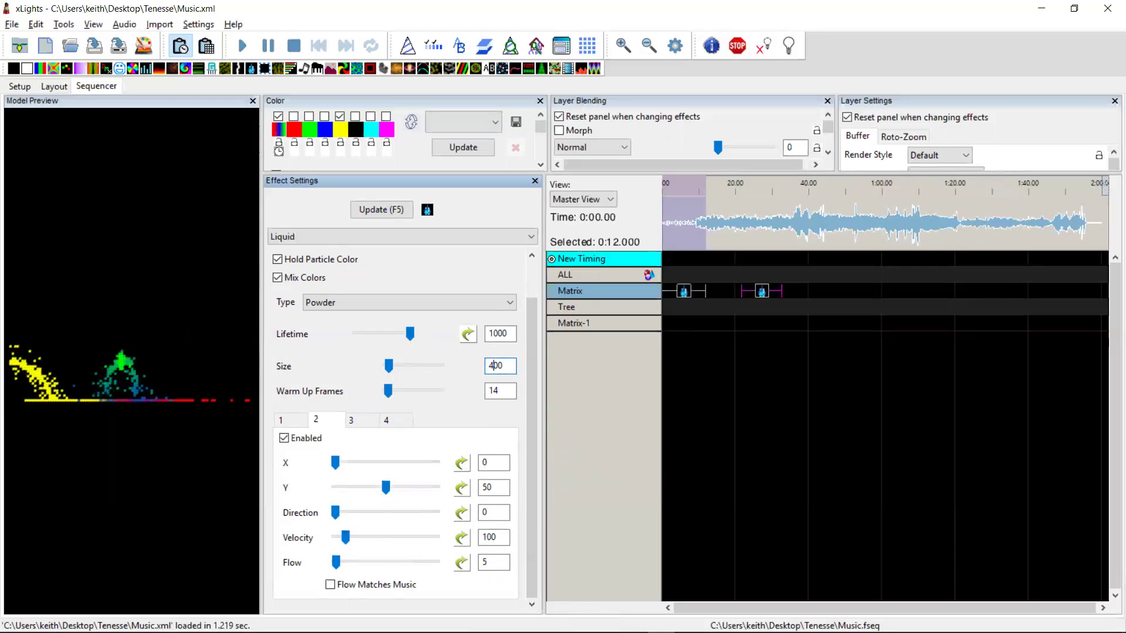
key("Tab")
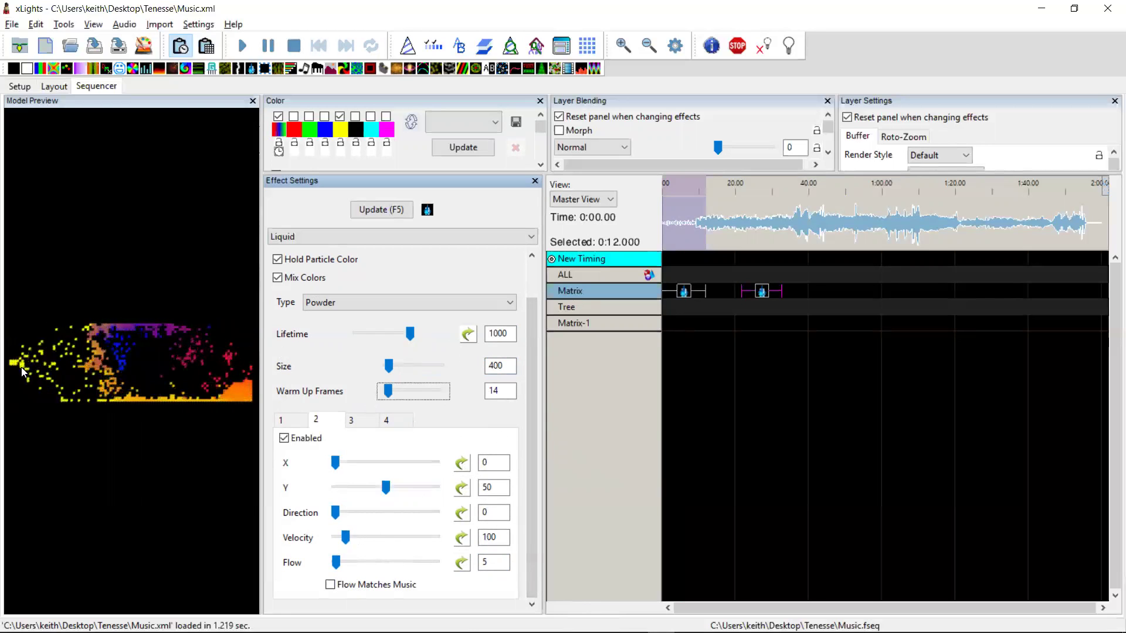
Raise emitter 2's velocity to 818 and turn on Flow Matches Music.
left_click_drag(346, 537, 406, 542)
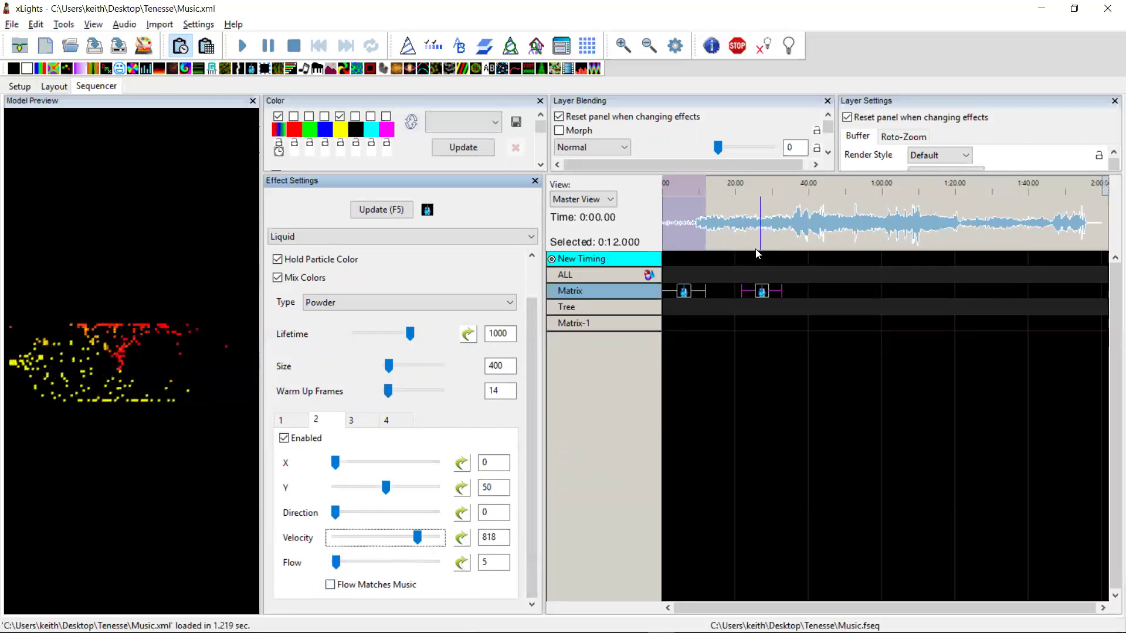
left_click(330, 584)
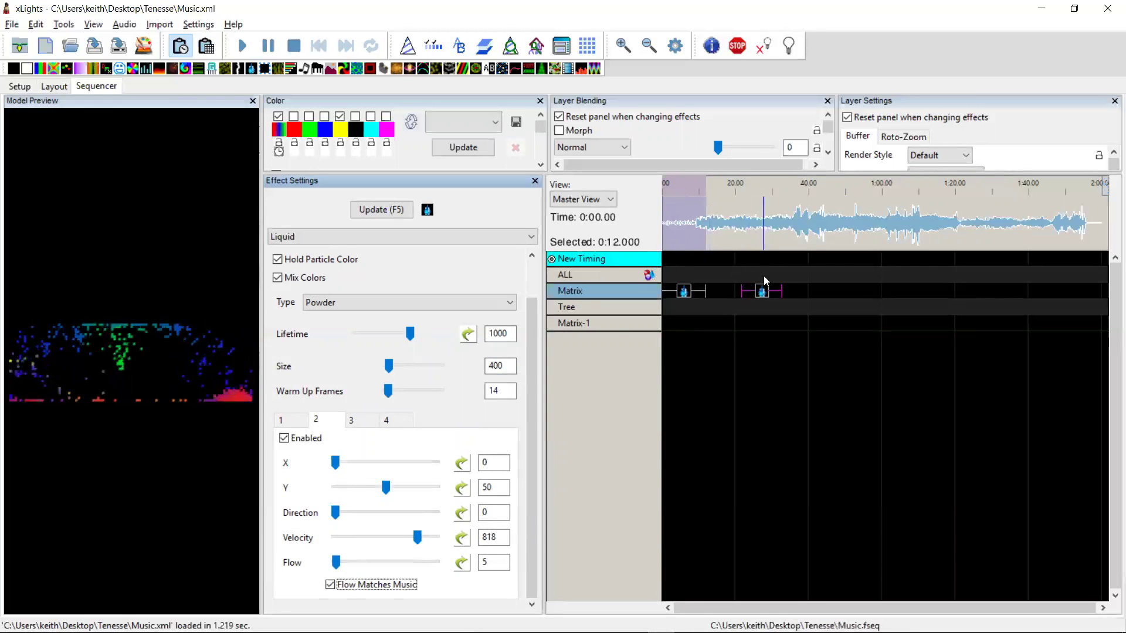
Drag the second Matrix Liquid effect along the timeline to start at 0:27.500.
left_click(762, 293)
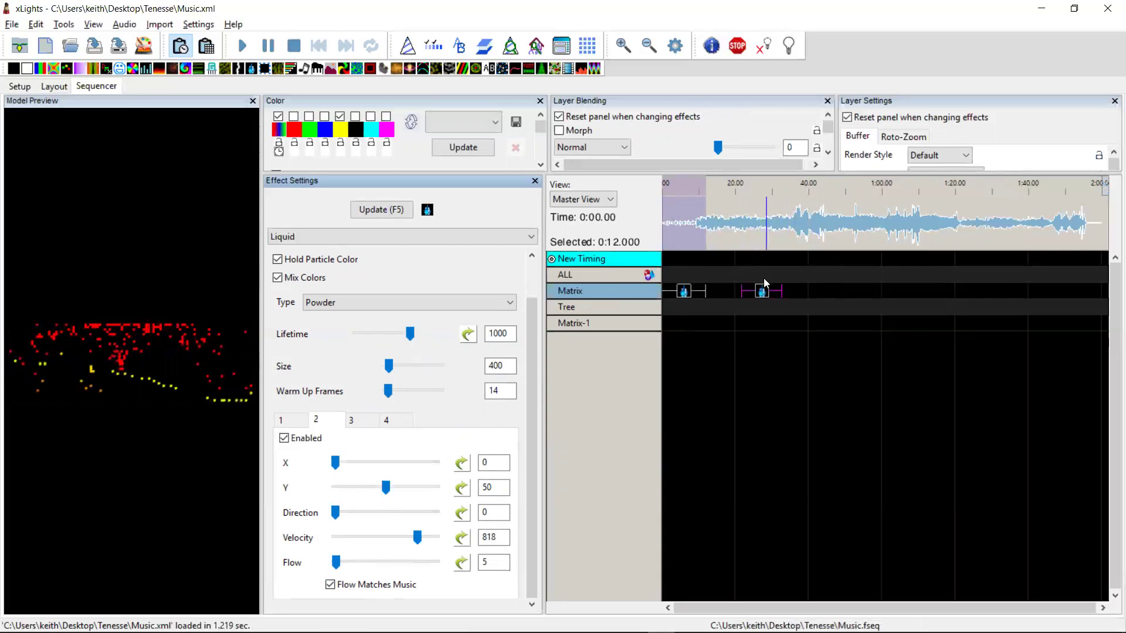
left_click_drag(762, 291, 803, 290)
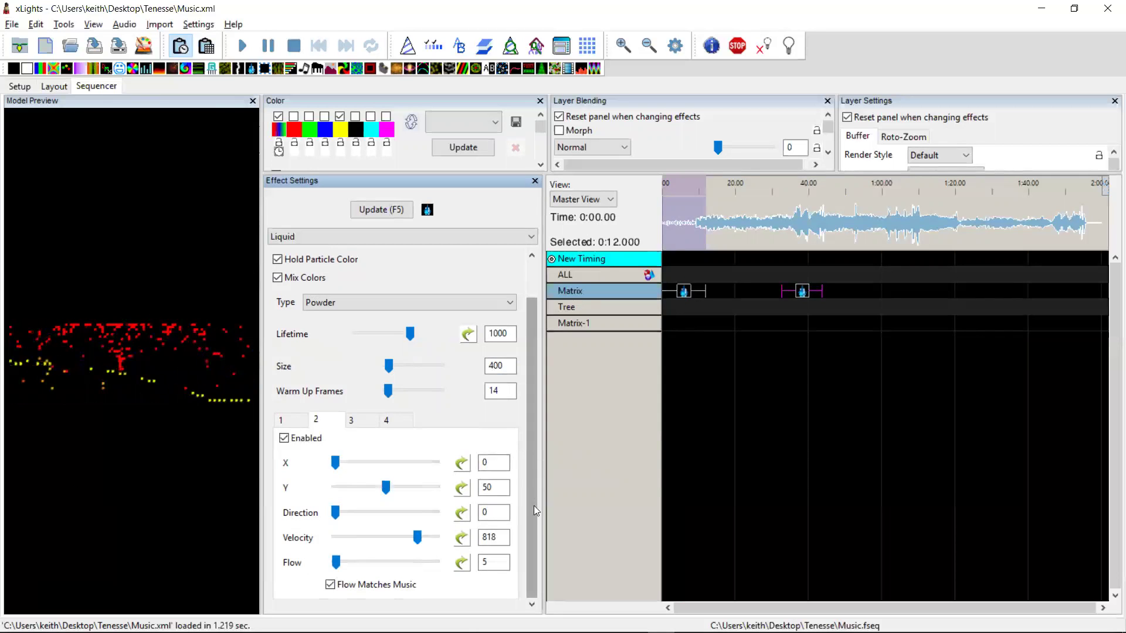
scroll(534, 469, "up", 2)
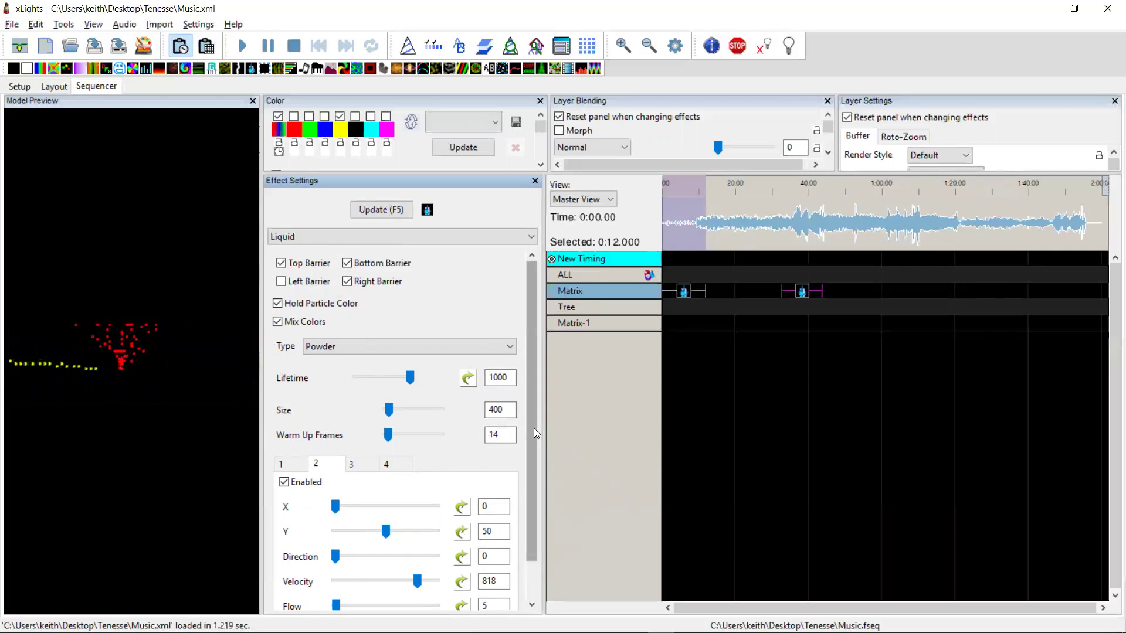
scroll(533, 428, "down", 2)
scroll(539, 425, "up", 2)
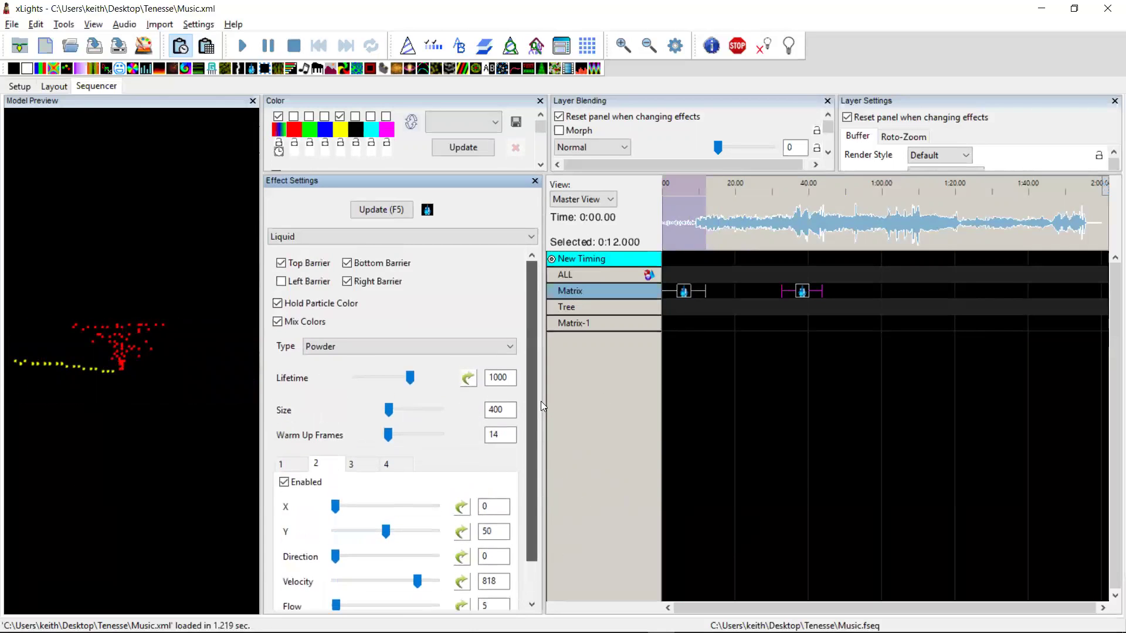
left_click_drag(535, 413, 534, 387)
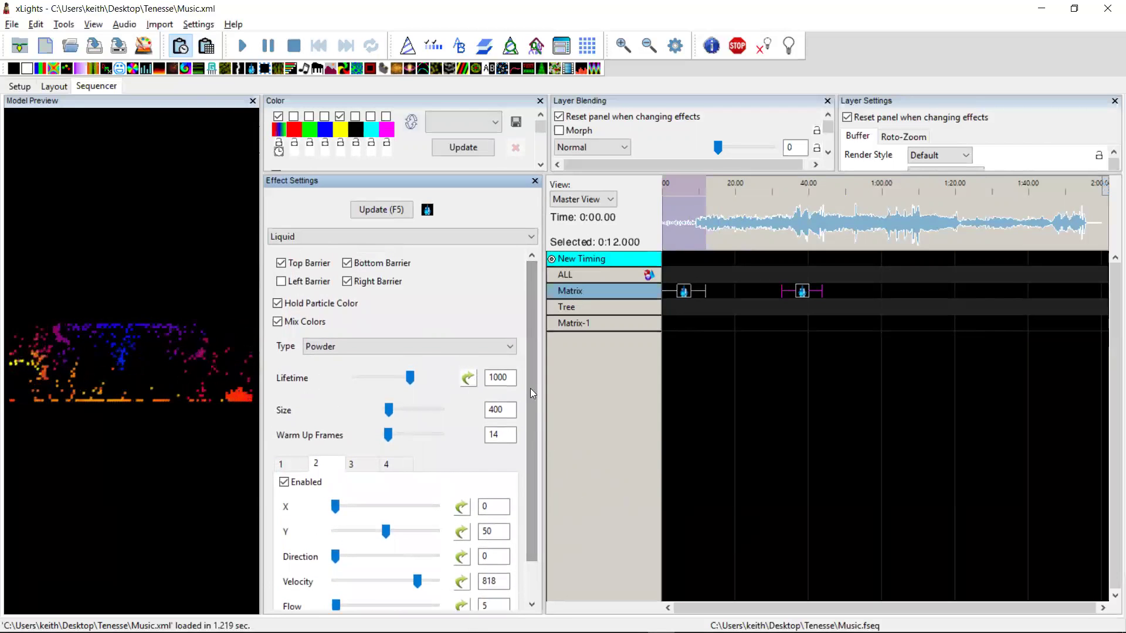